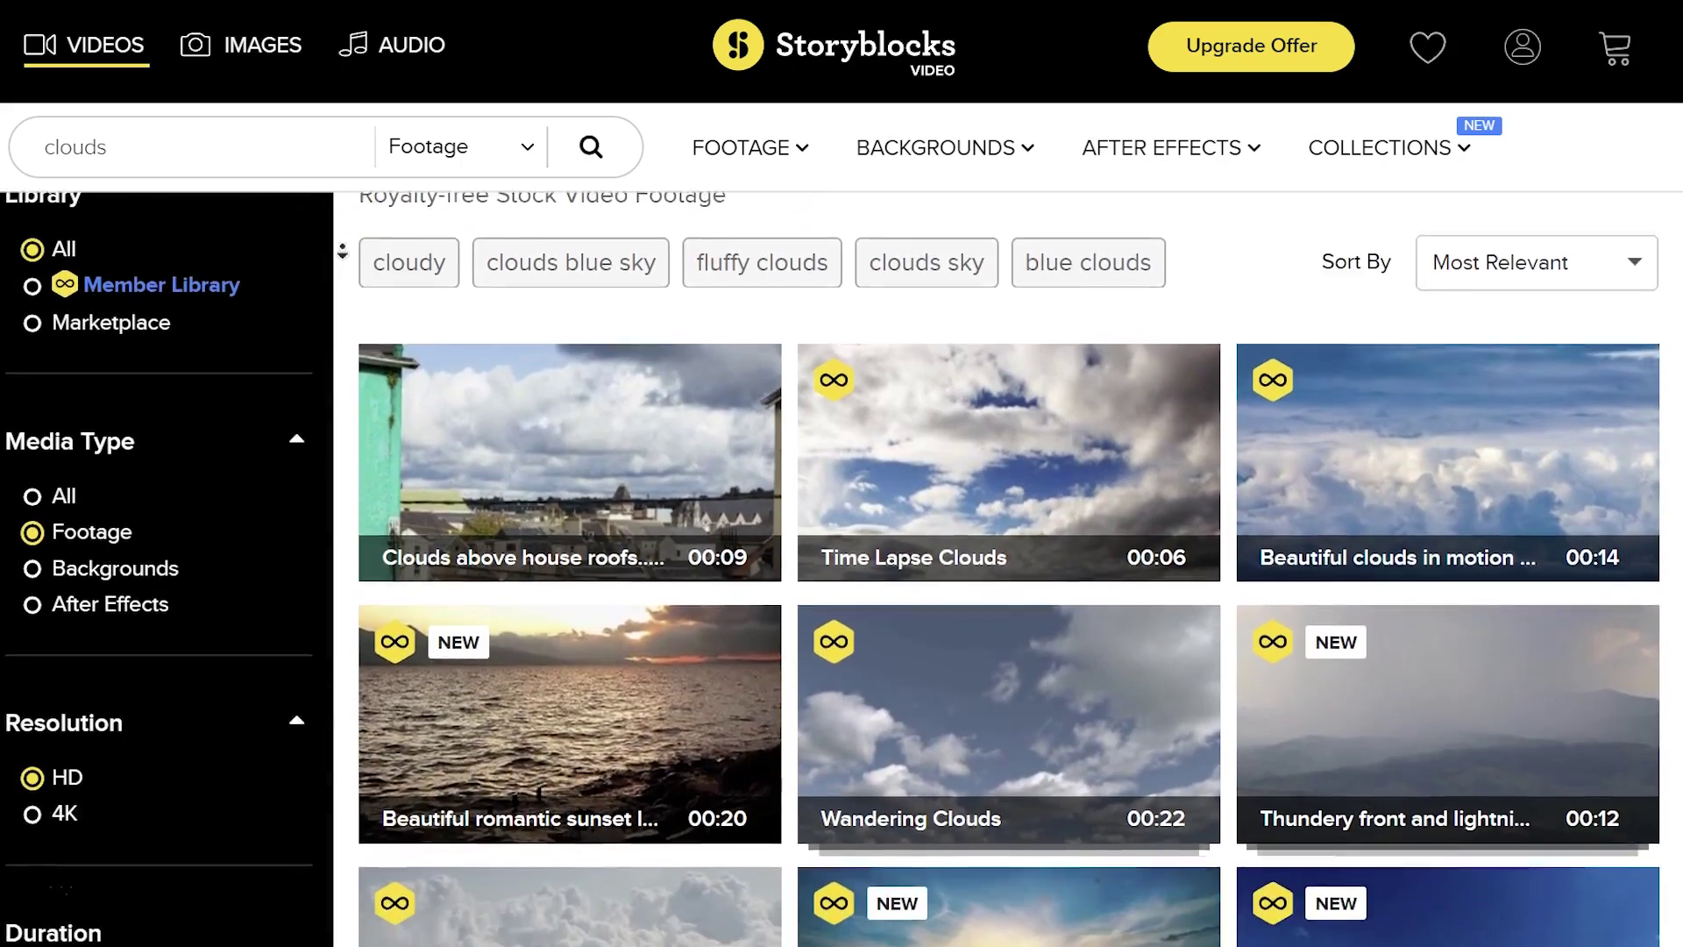
Scroll through the Storyblocks 'clouds' HD footage results to pick cloud clips.
{"action": "scroll", "coordinate": [1008, 570], "scroll_direction": "down", "scroll_amount": 5}
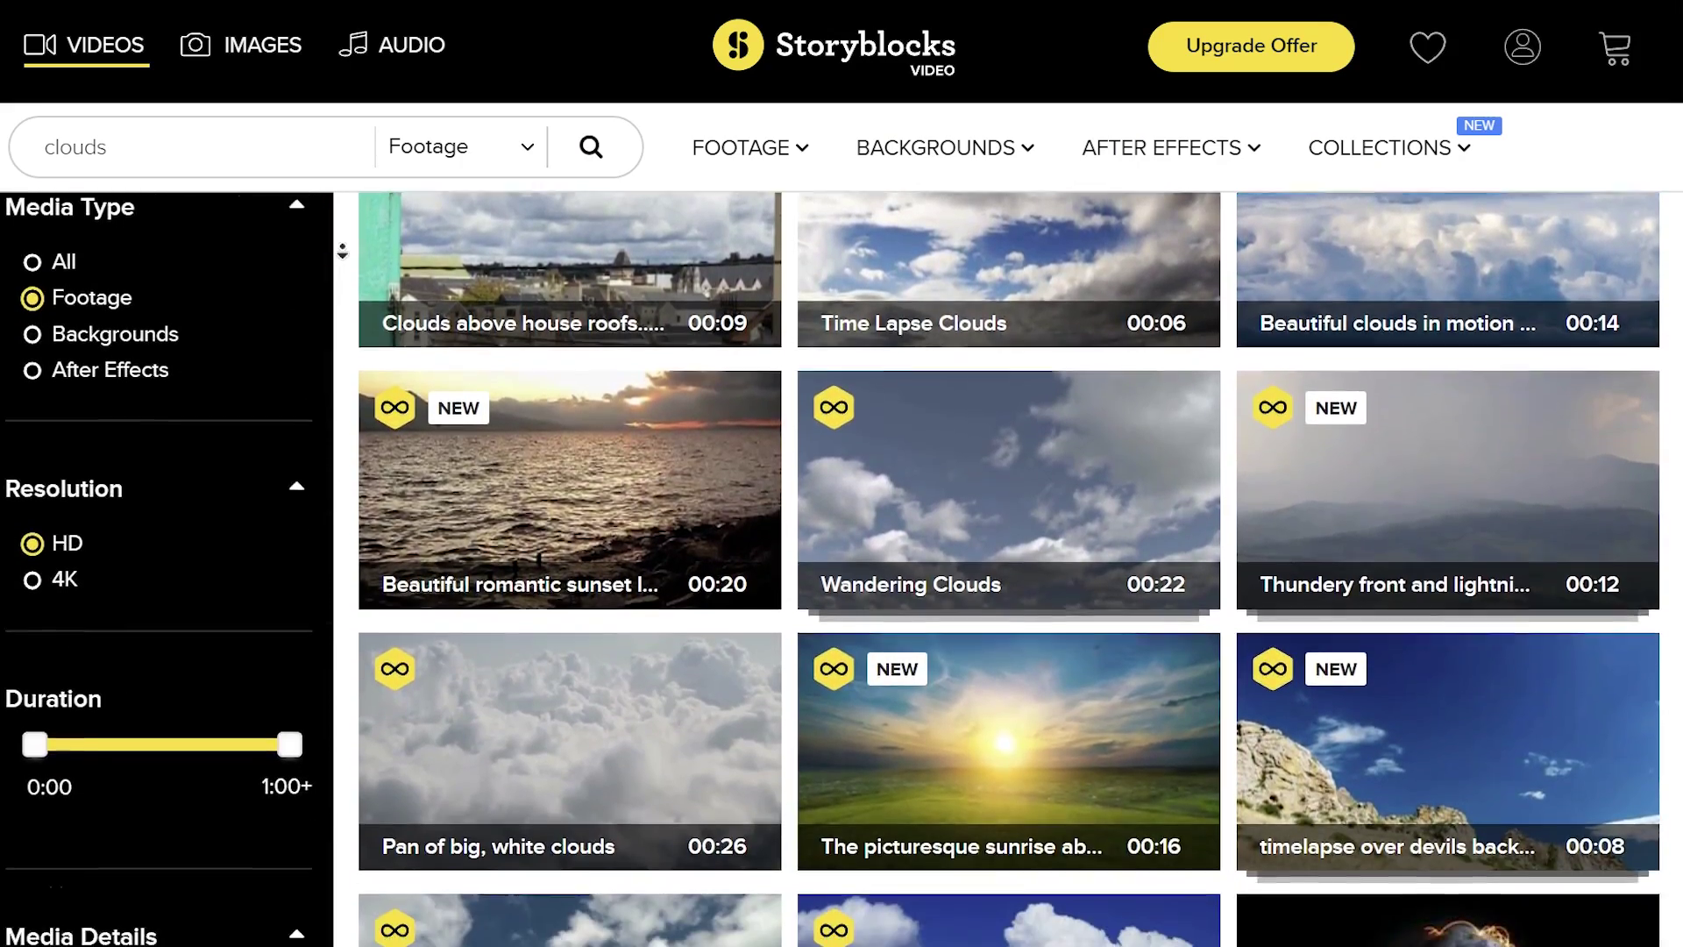
{"action": "scroll", "coordinate": [1008, 570], "scroll_direction": "down", "scroll_amount": 5}
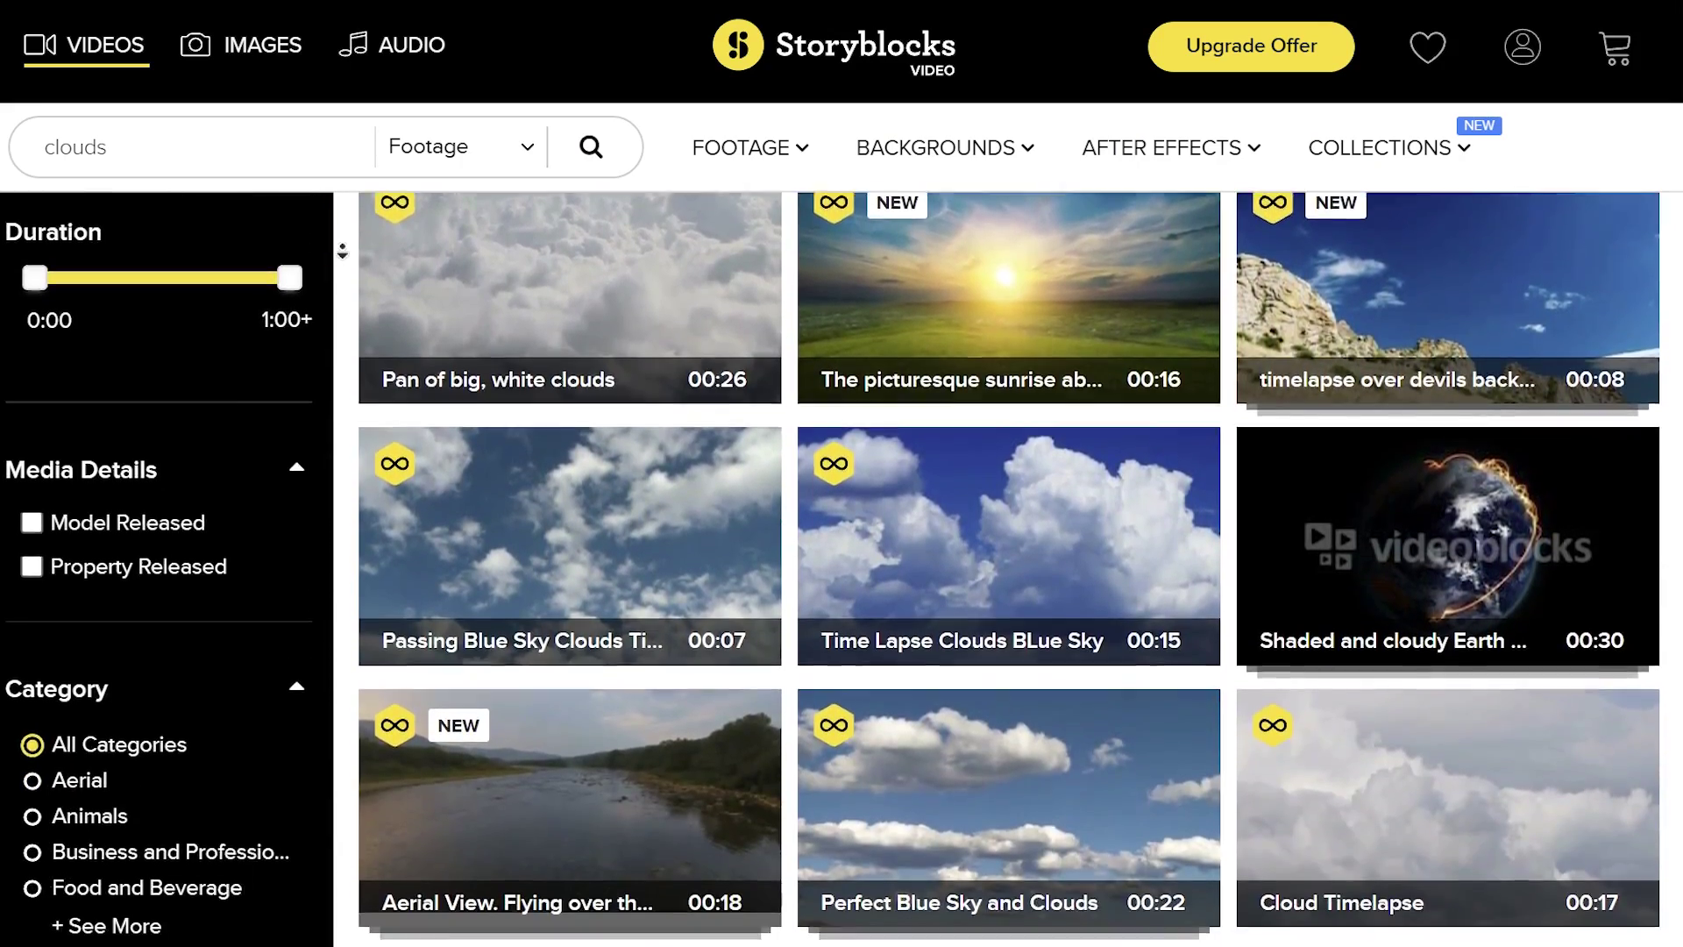
{"action": "scroll", "coordinate": [1008, 570], "scroll_direction": "down", "scroll_amount": 5}
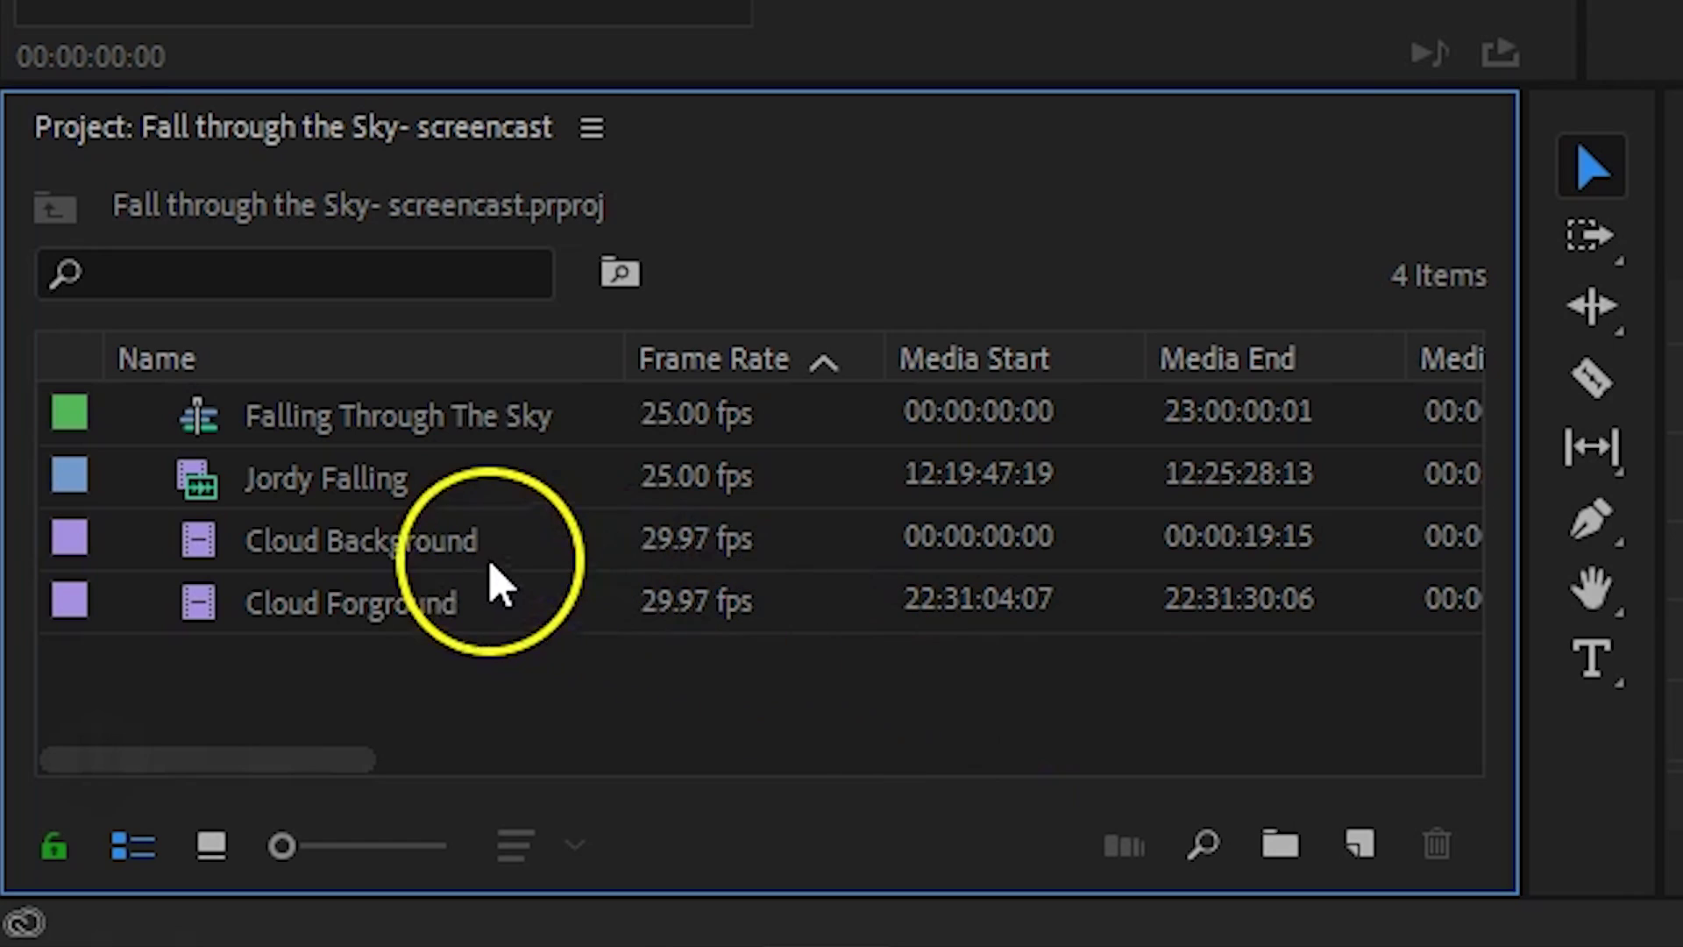
Place Cloud Background on track V1 and set its Scale to 120.
{"action": "left_click", "coordinate": [462, 545]}
{"action": "left_click_drag", "start_coordinate": [484, 550], "coordinate": [611, 756]}
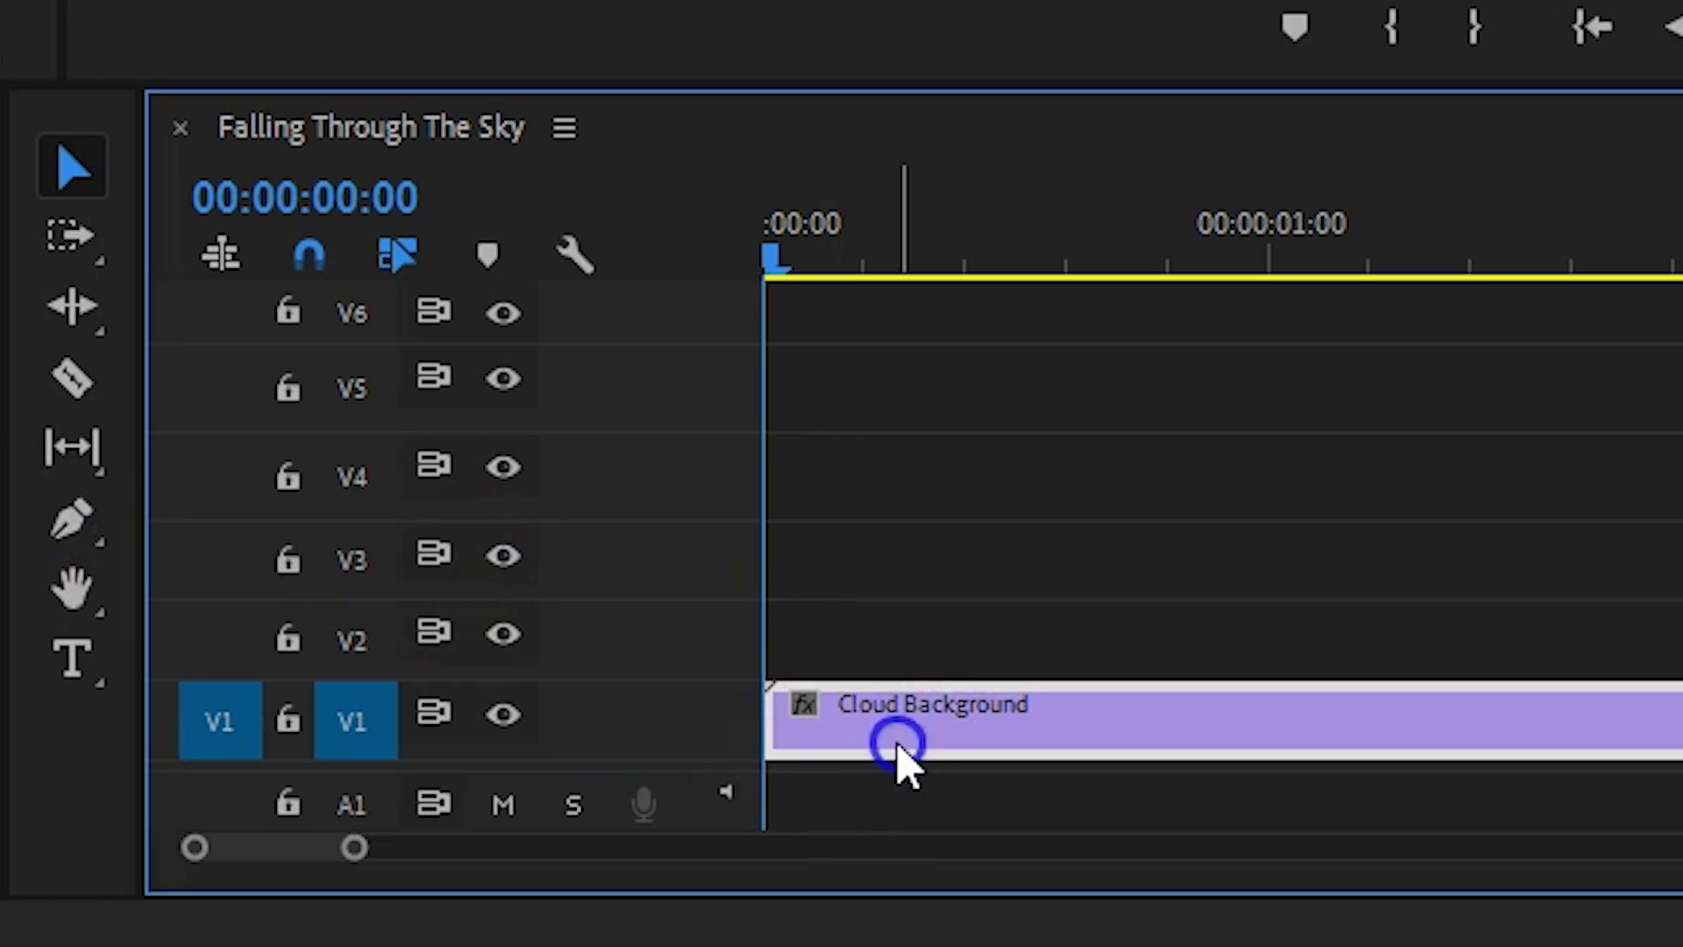
{"action": "left_click", "coordinate": [897, 745]}
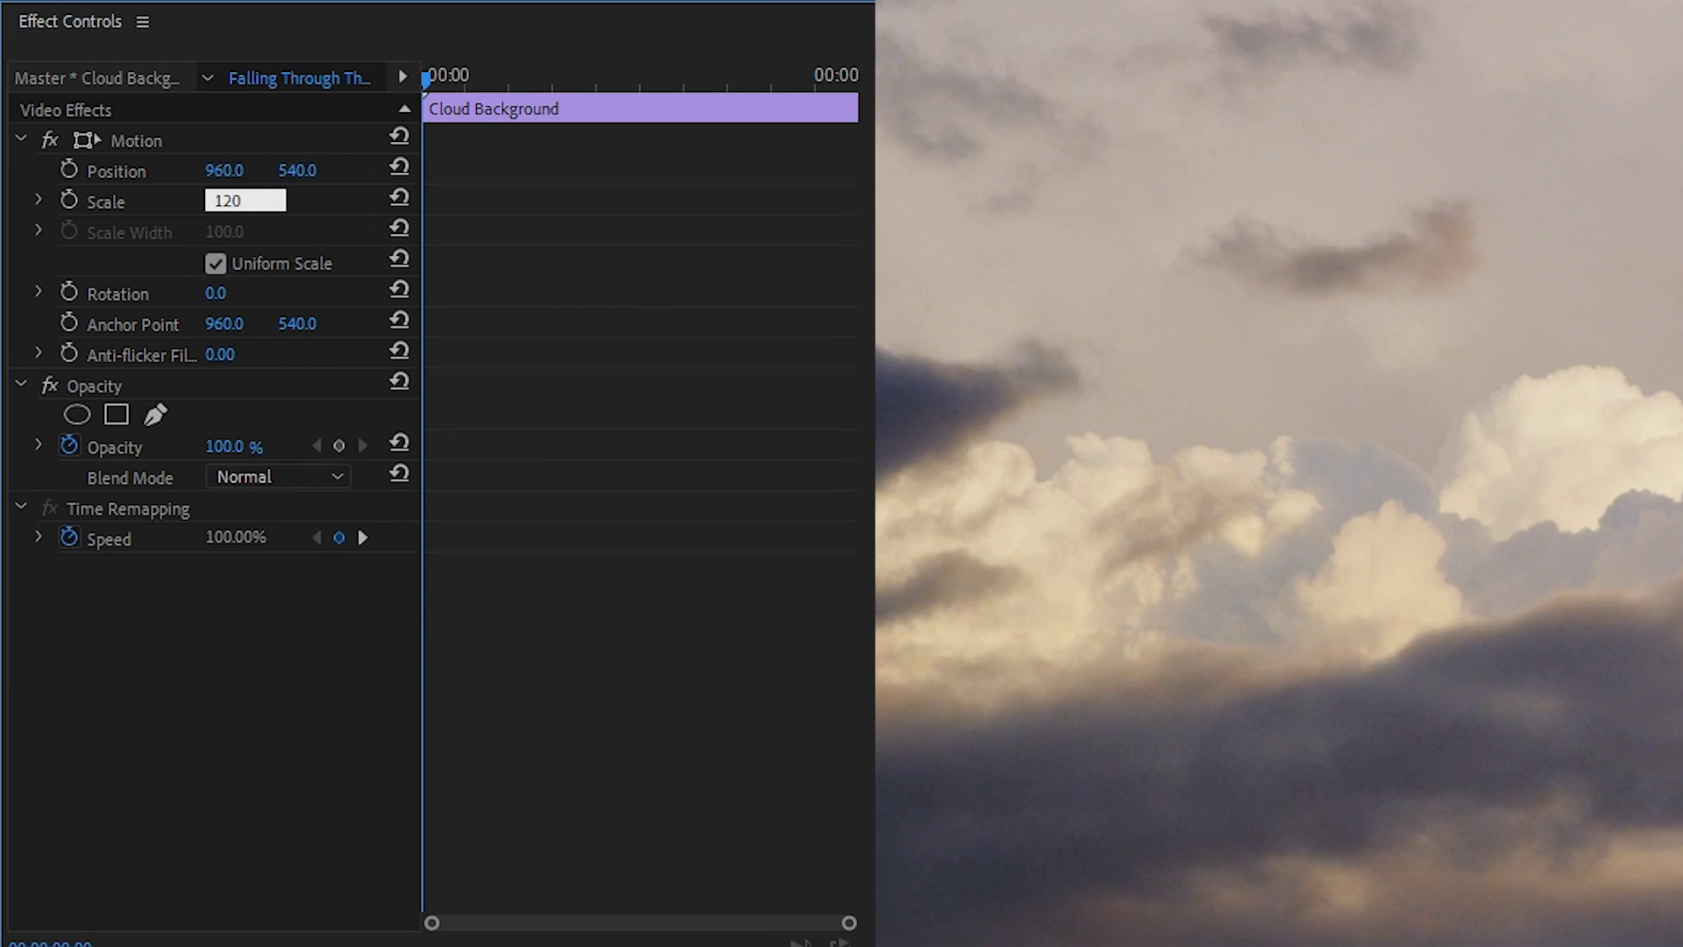
{"action": "key", "text": "Return"}
Keyframe Position Y from 647.8 at the start to a negative value three seconds in.
{"action": "left_click", "coordinate": [71, 170]}
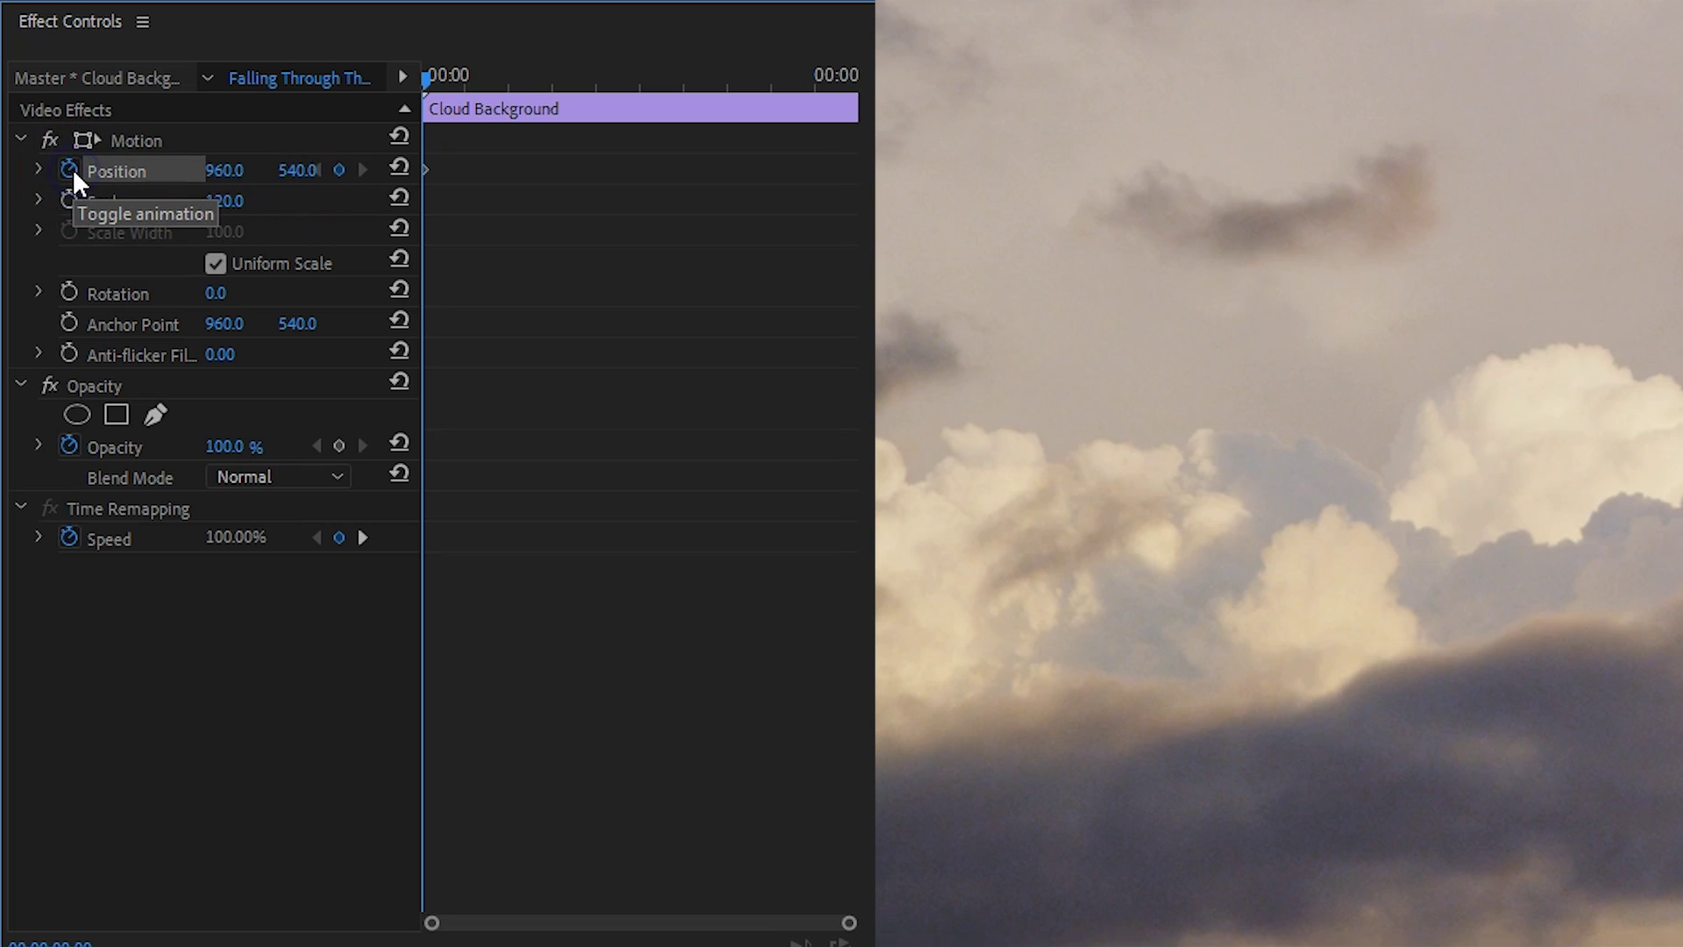
{"action": "left_click_drag", "start_coordinate": [293, 168], "coordinate": [311, 167]}
{"action": "left_click_drag", "start_coordinate": [427, 79], "coordinate": [847, 87]}
{"action": "left_click_drag", "start_coordinate": [298, 180], "coordinate": [237, 179]}
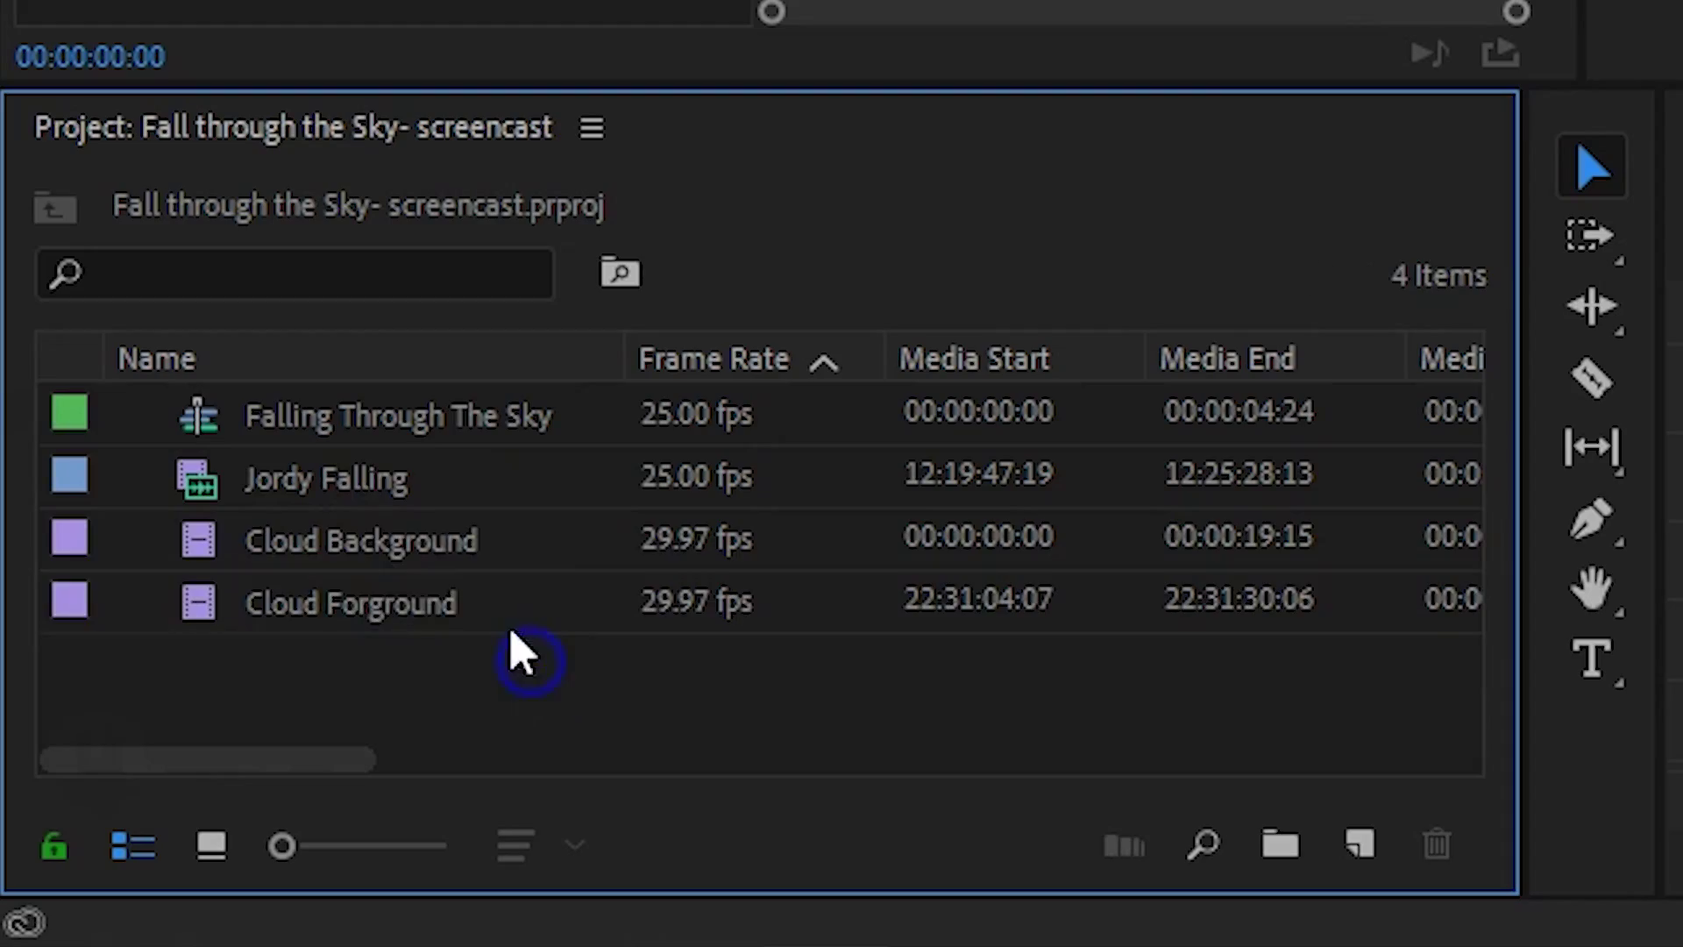
Place Cloud Forground on track V2 above the background clouds.
{"action": "left_click", "coordinate": [412, 557]}
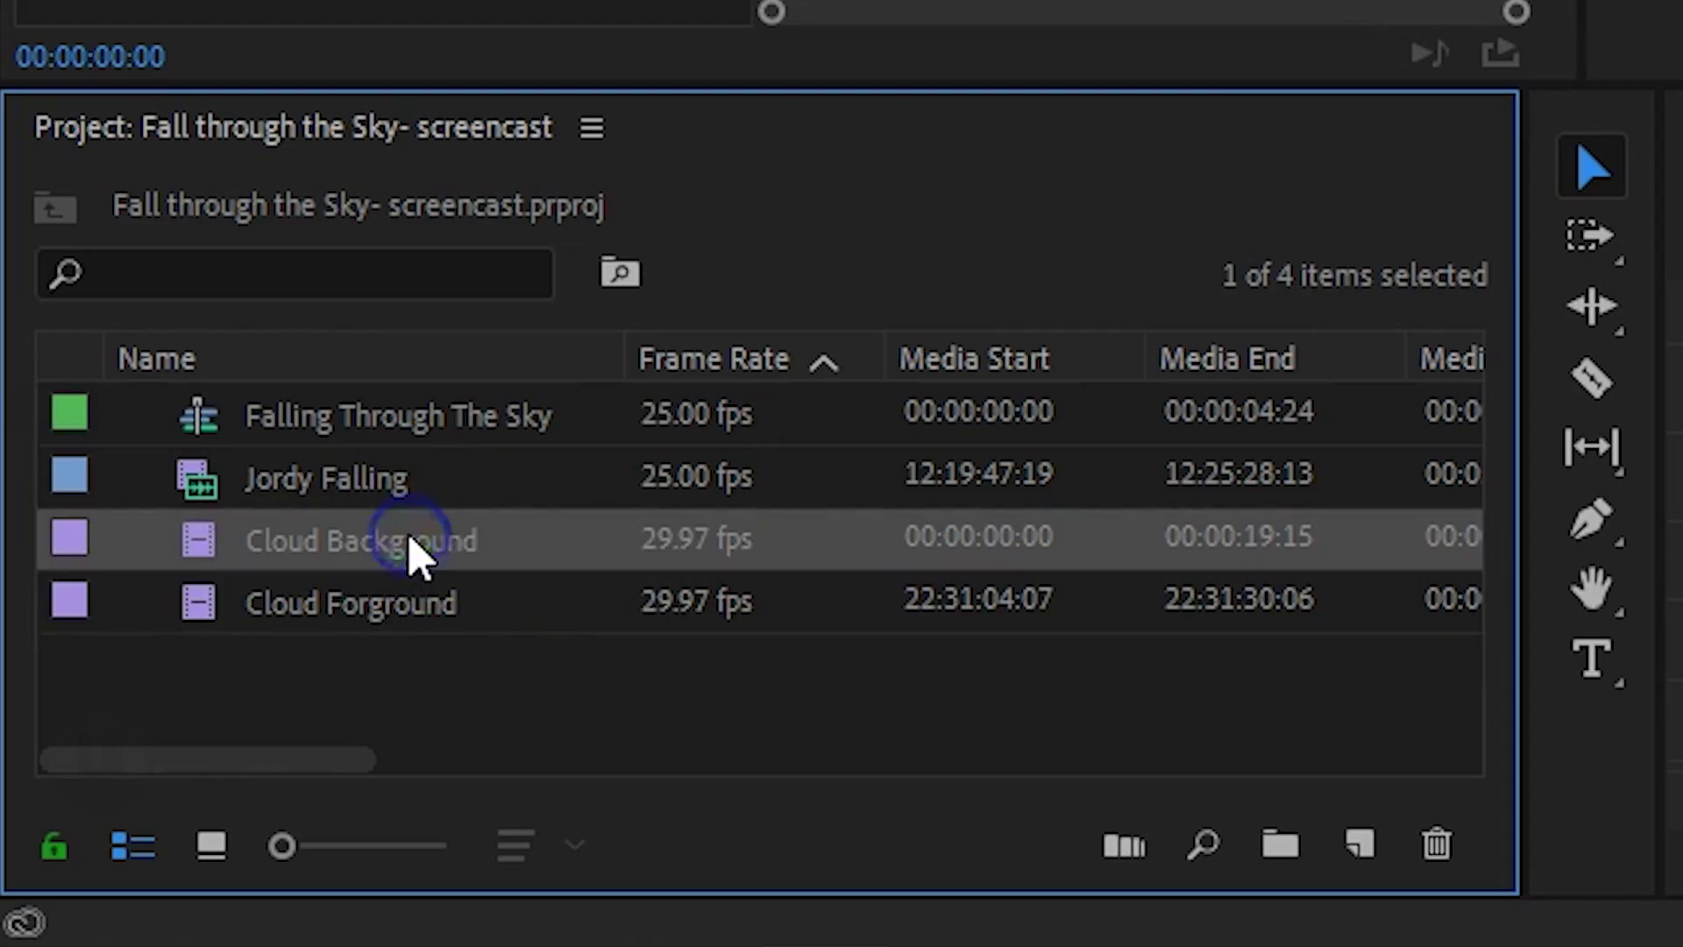
{"action": "left_click", "coordinate": [399, 614]}
{"action": "left_click_drag", "start_coordinate": [377, 631], "coordinate": [771, 618]}
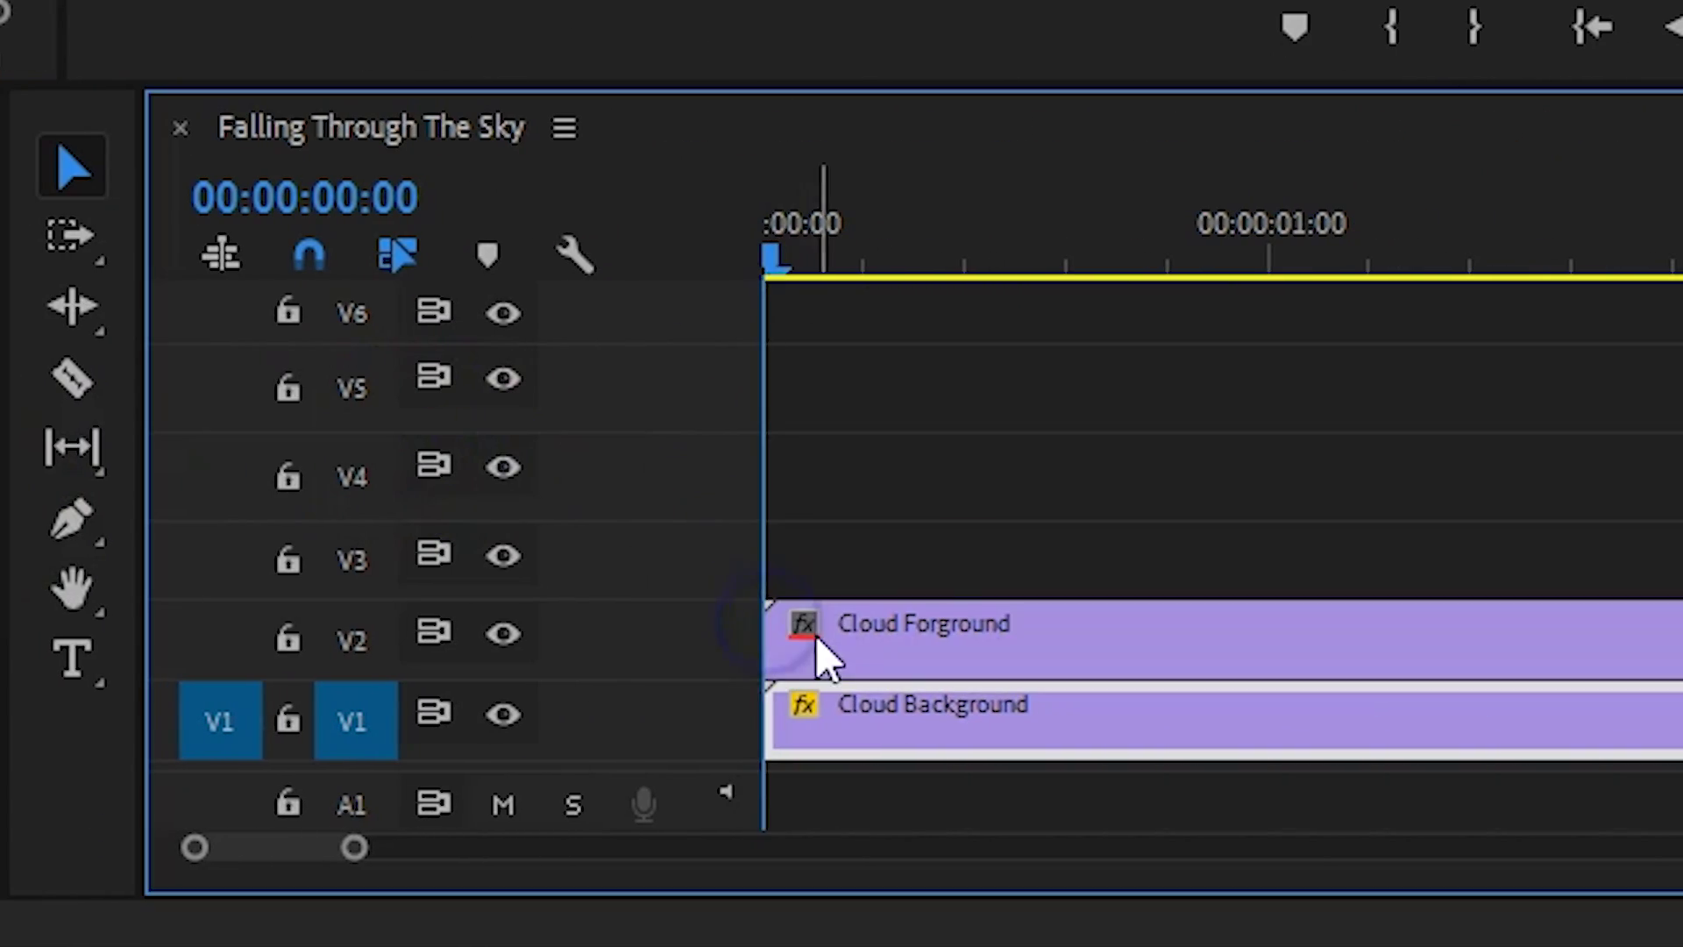
{"action": "left_click", "coordinate": [829, 662]}
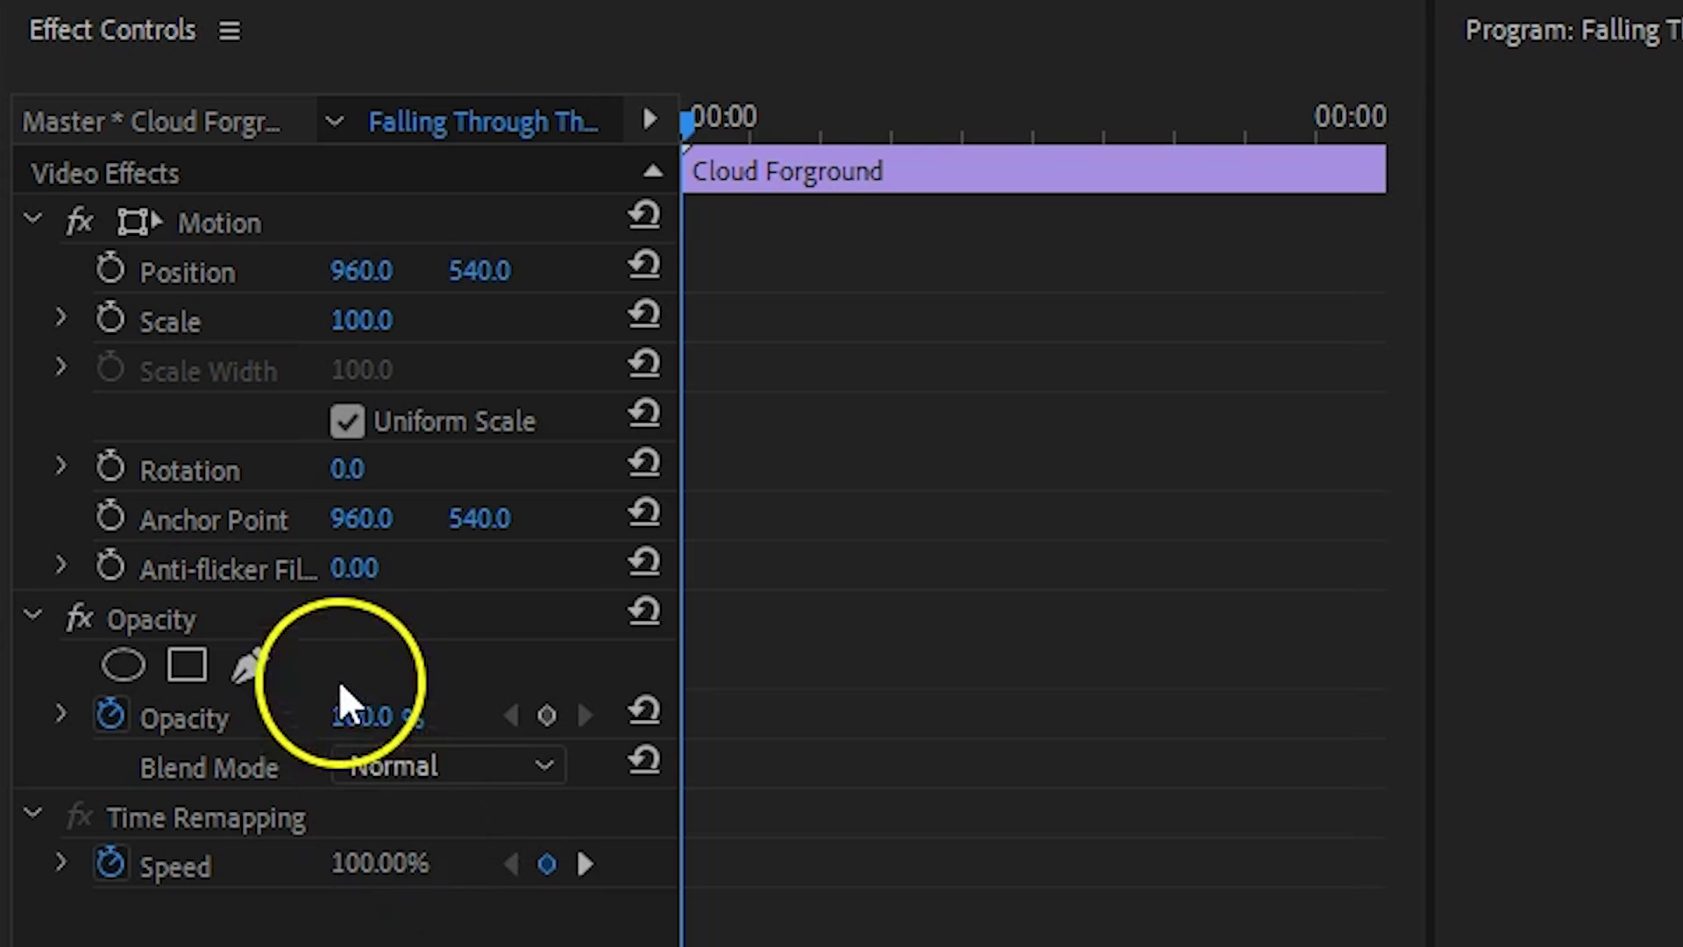
Draw a six-point bezier mask around the clouds, raise its feather, and set opacity to 70%.
{"action": "left_click", "coordinate": [256, 668]}
{"action": "left_click", "coordinate": [736, 463]}
{"action": "left_click", "coordinate": [497, 421]}
{"action": "left_click", "coordinate": [287, 465]}
{"action": "left_click", "coordinate": [167, 609]}
{"action": "left_click", "coordinate": [205, 774]}
{"action": "left_click", "coordinate": [464, 844]}
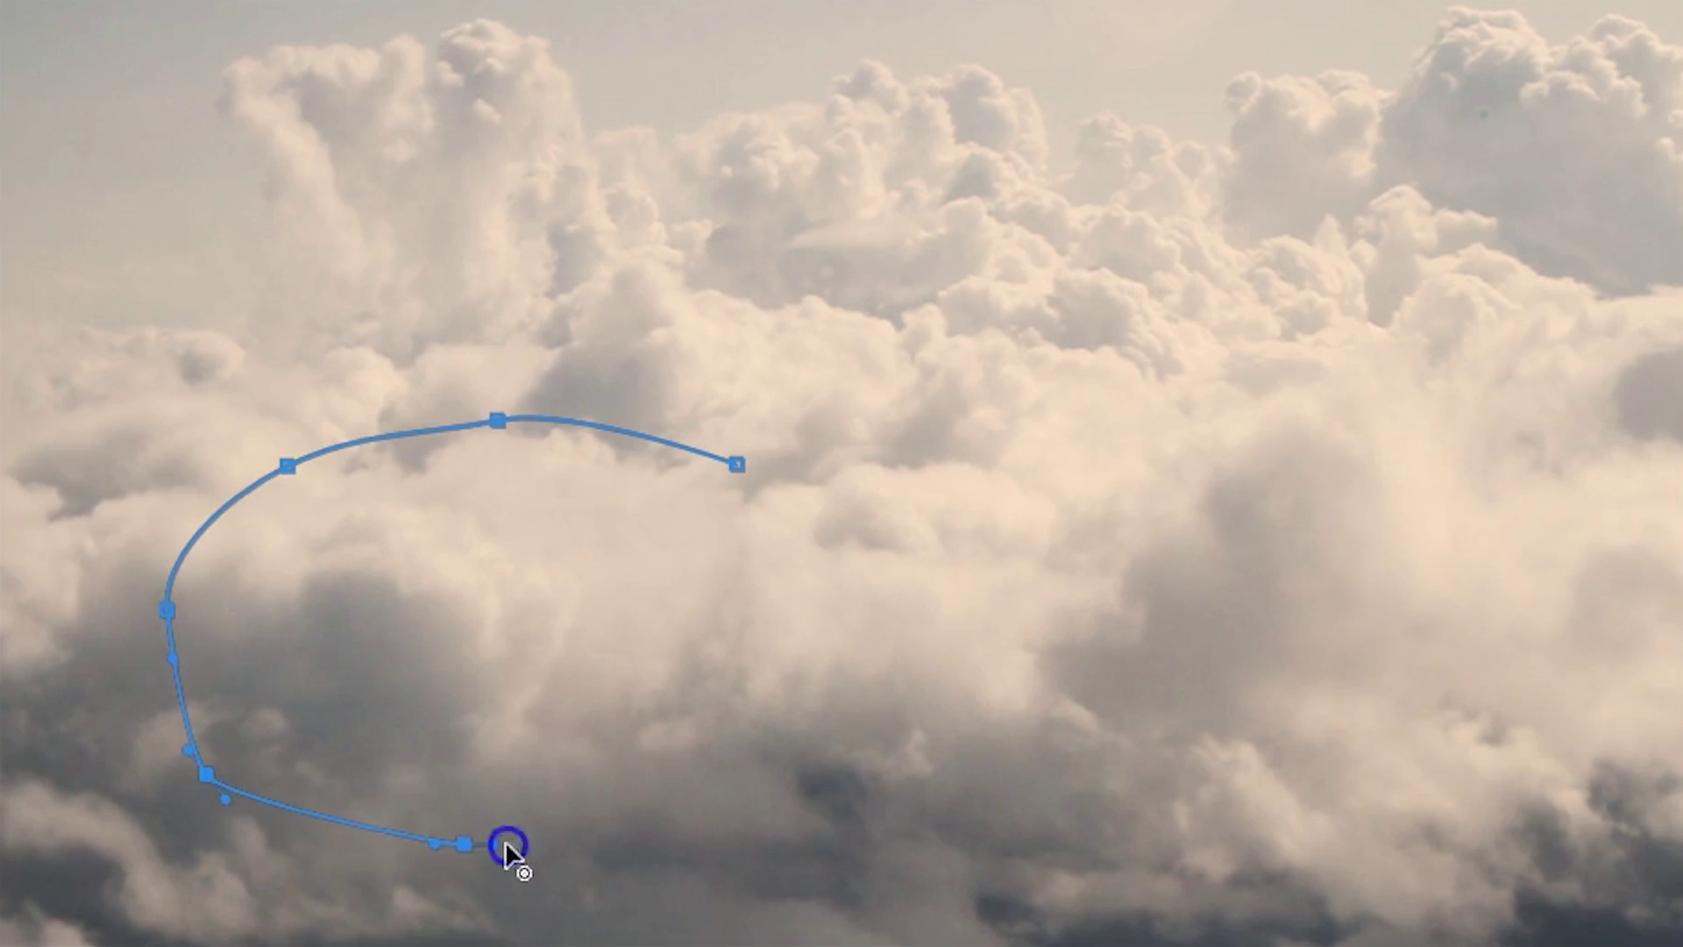
{"action": "left_click", "coordinate": [736, 463]}
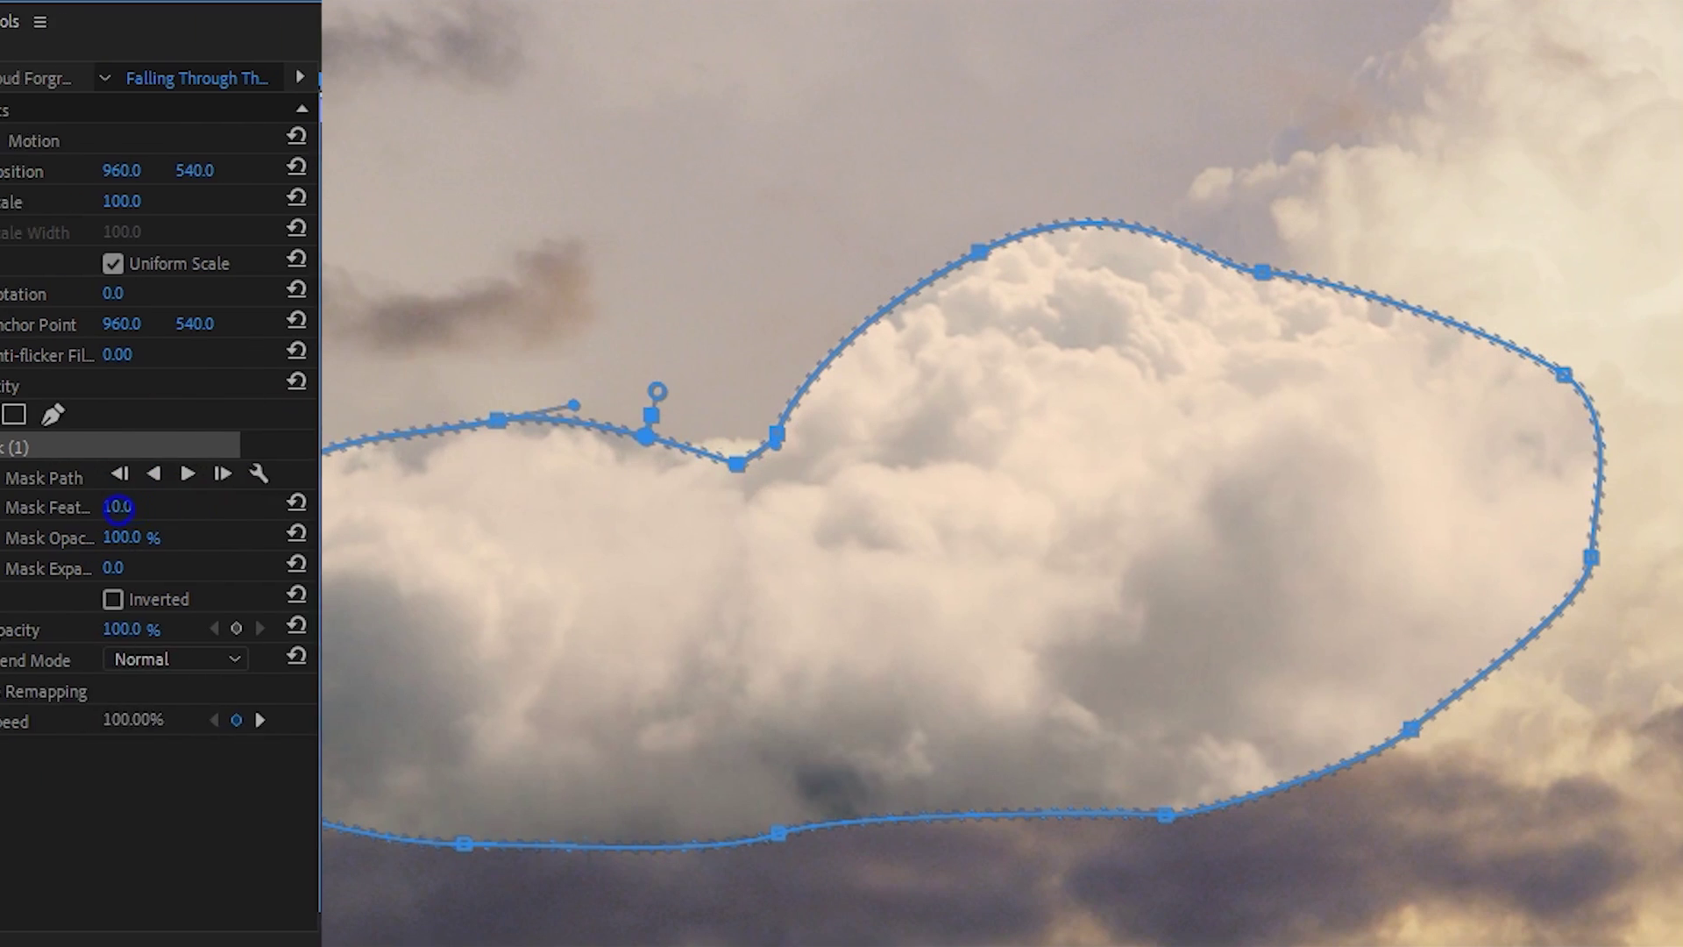
{"action": "left_click_drag", "start_coordinate": [224, 505], "coordinate": [372, 504]}
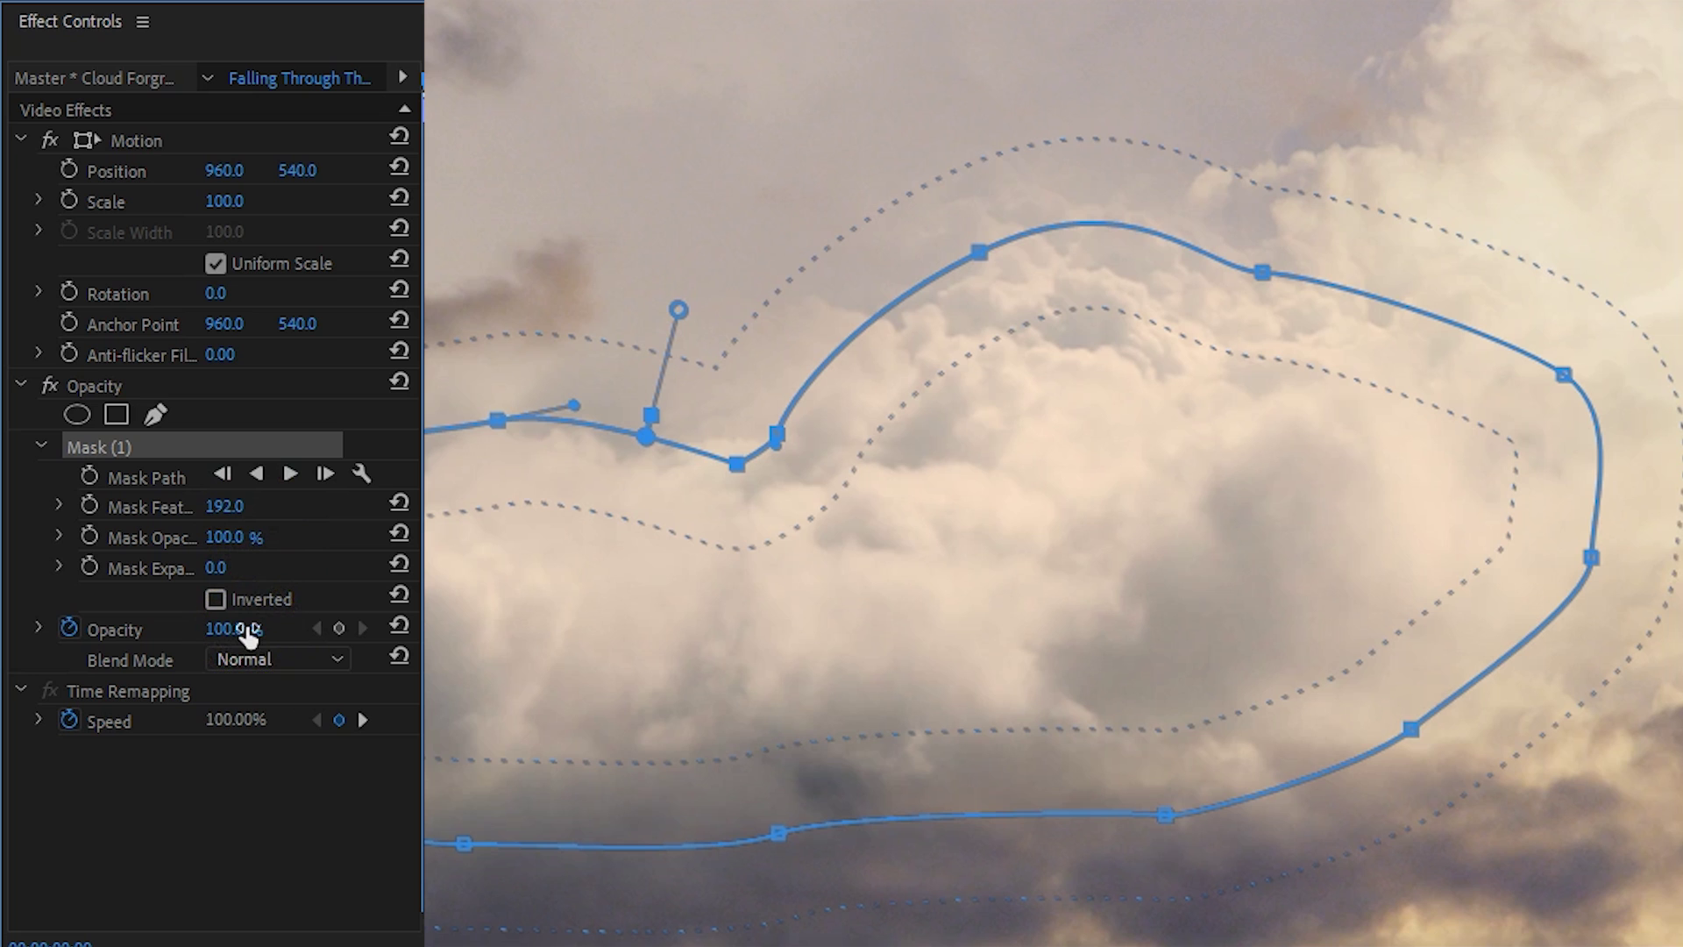
{"action": "key", "text": "Return"}
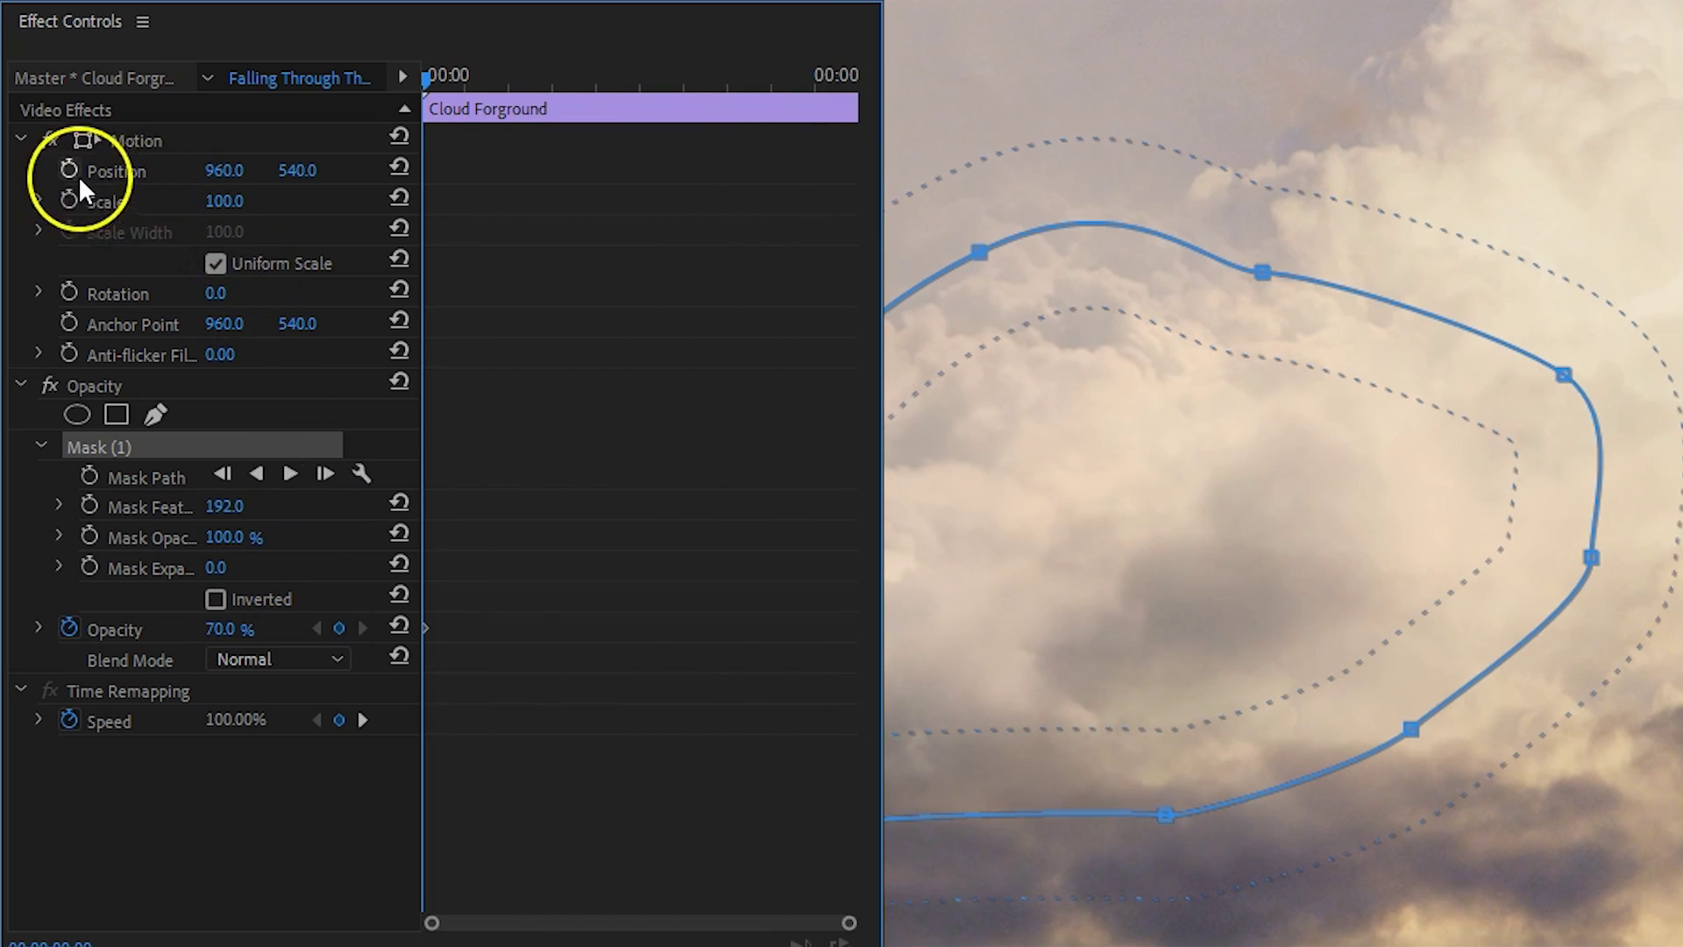
Keyframe the foreground clouds' Position Y moving upward from 1428 to 153.
{"action": "left_click", "coordinate": [69, 170]}
{"action": "mouse_move", "coordinate": [282, 171]}
{"action": "left_mouse_down"}
{"action": "mouse_move", "coordinate": [403, 171]}
{"action": "mouse_move", "coordinate": [314, 170]}
{"action": "left_mouse_up"}
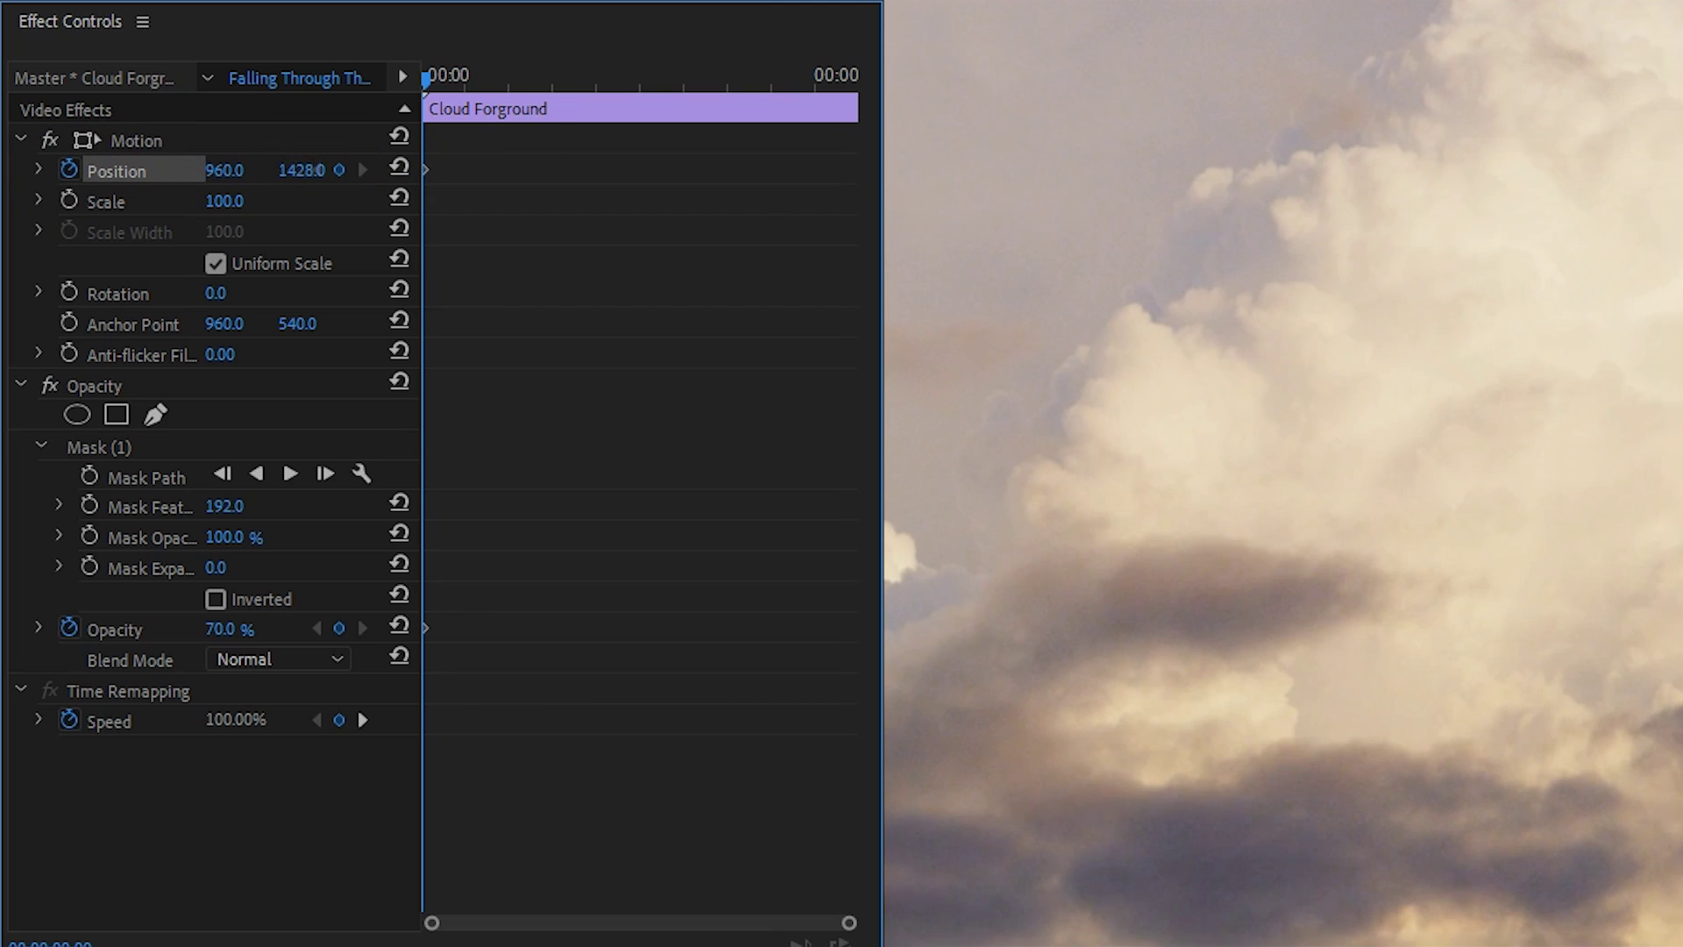
{"action": "left_click_drag", "start_coordinate": [434, 79], "coordinate": [467, 70]}
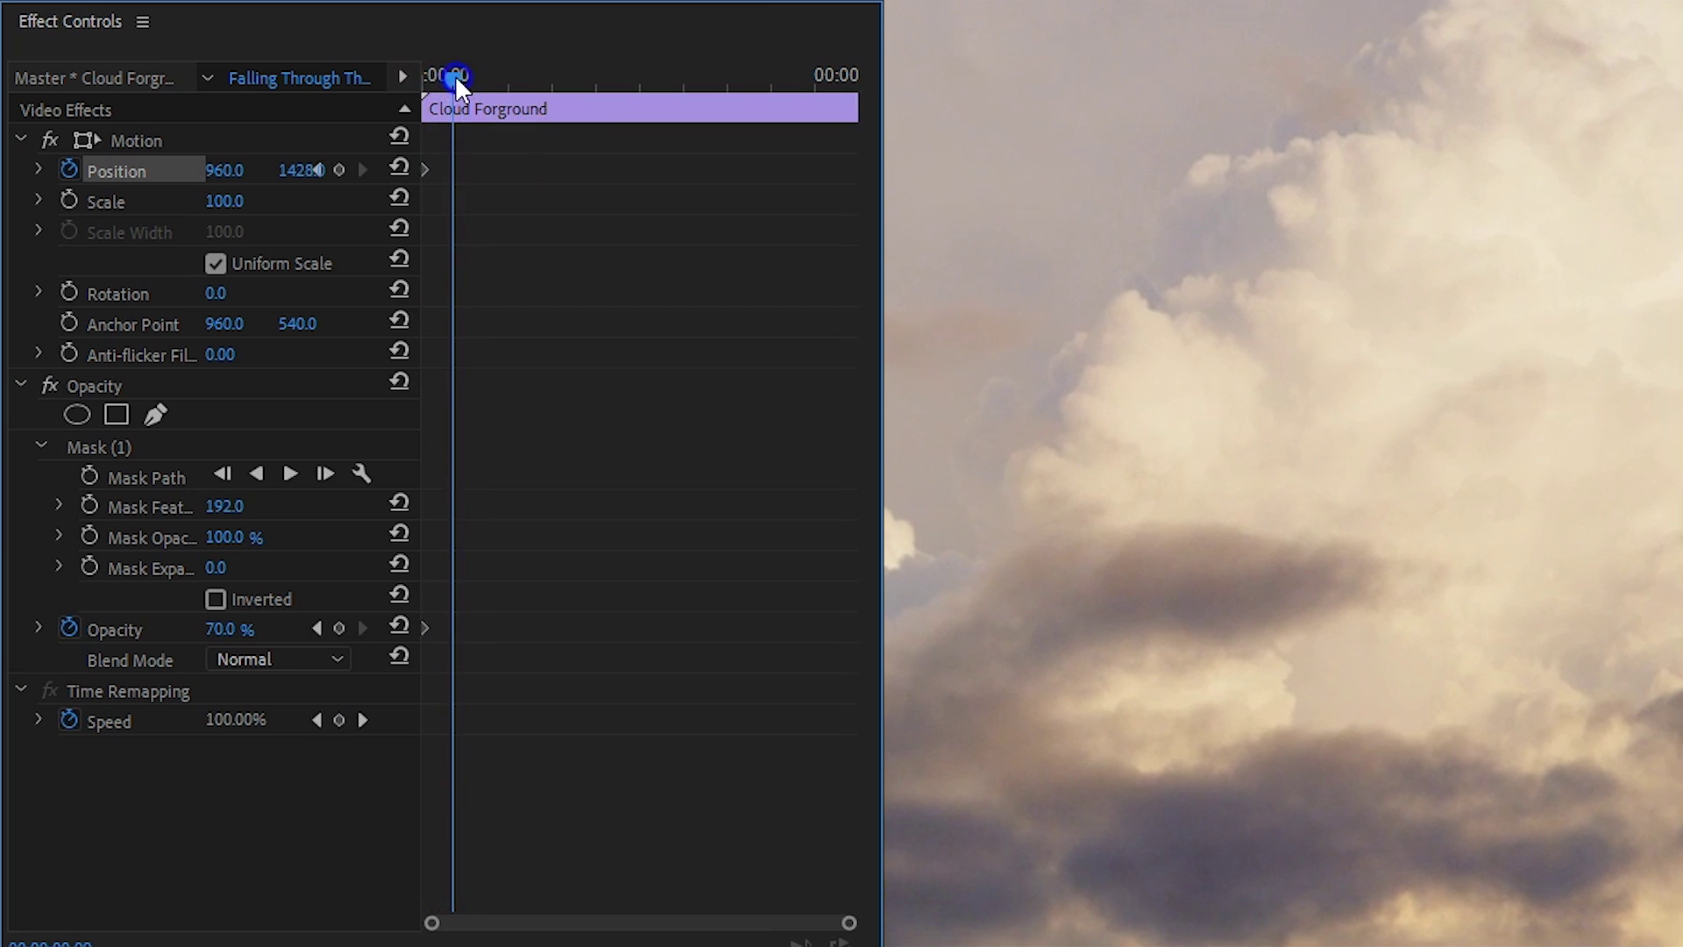
{"action": "left_click_drag", "start_coordinate": [311, 175], "coordinate": [246, 170]}
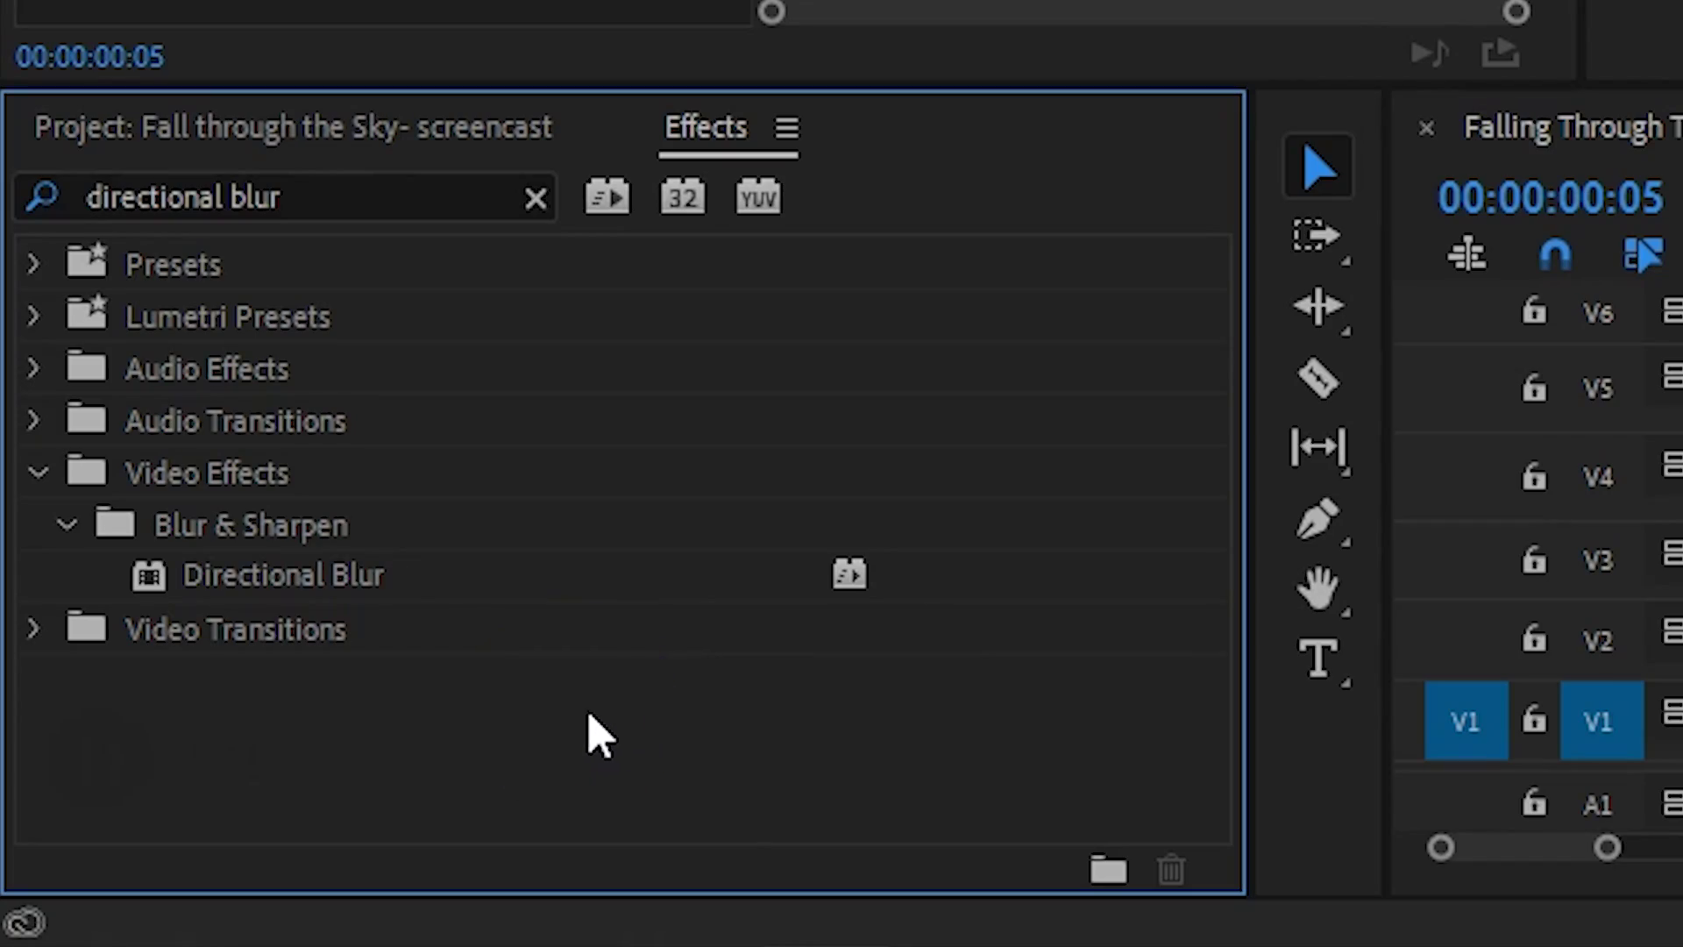
Apply Directional Blur to the Cloud Forground clip with Blur Length 80.
{"action": "left_click", "coordinate": [418, 585]}
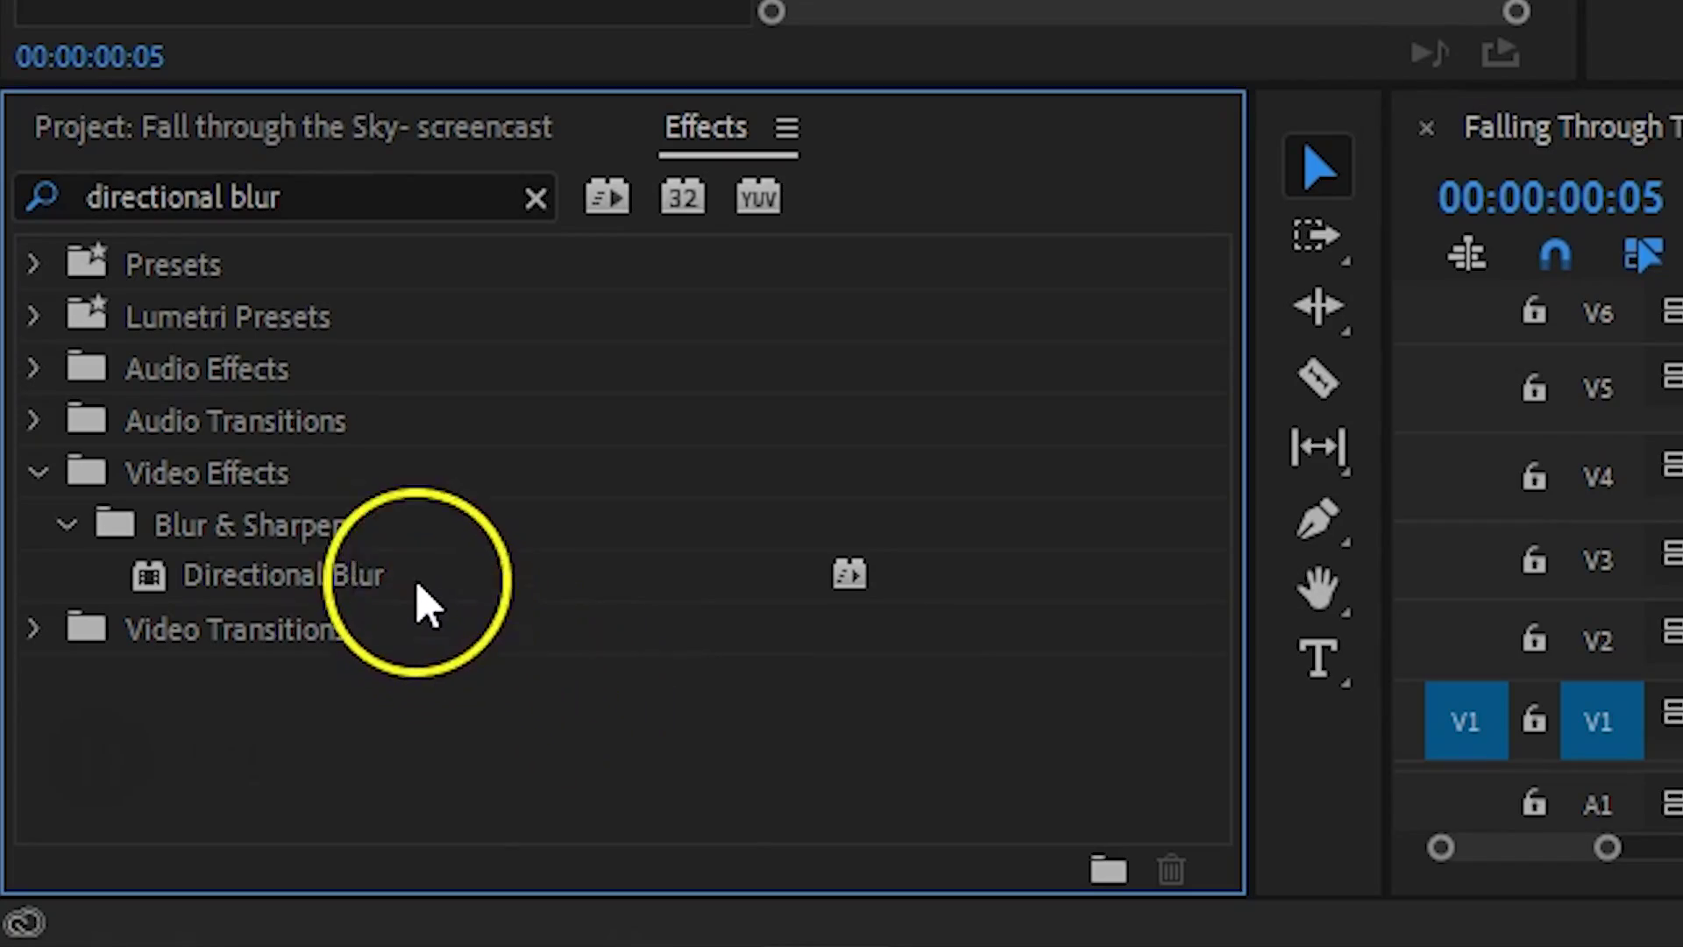
{"action": "left_click", "coordinate": [418, 585]}
{"action": "left_click_drag", "start_coordinate": [377, 591], "coordinate": [618, 631]}
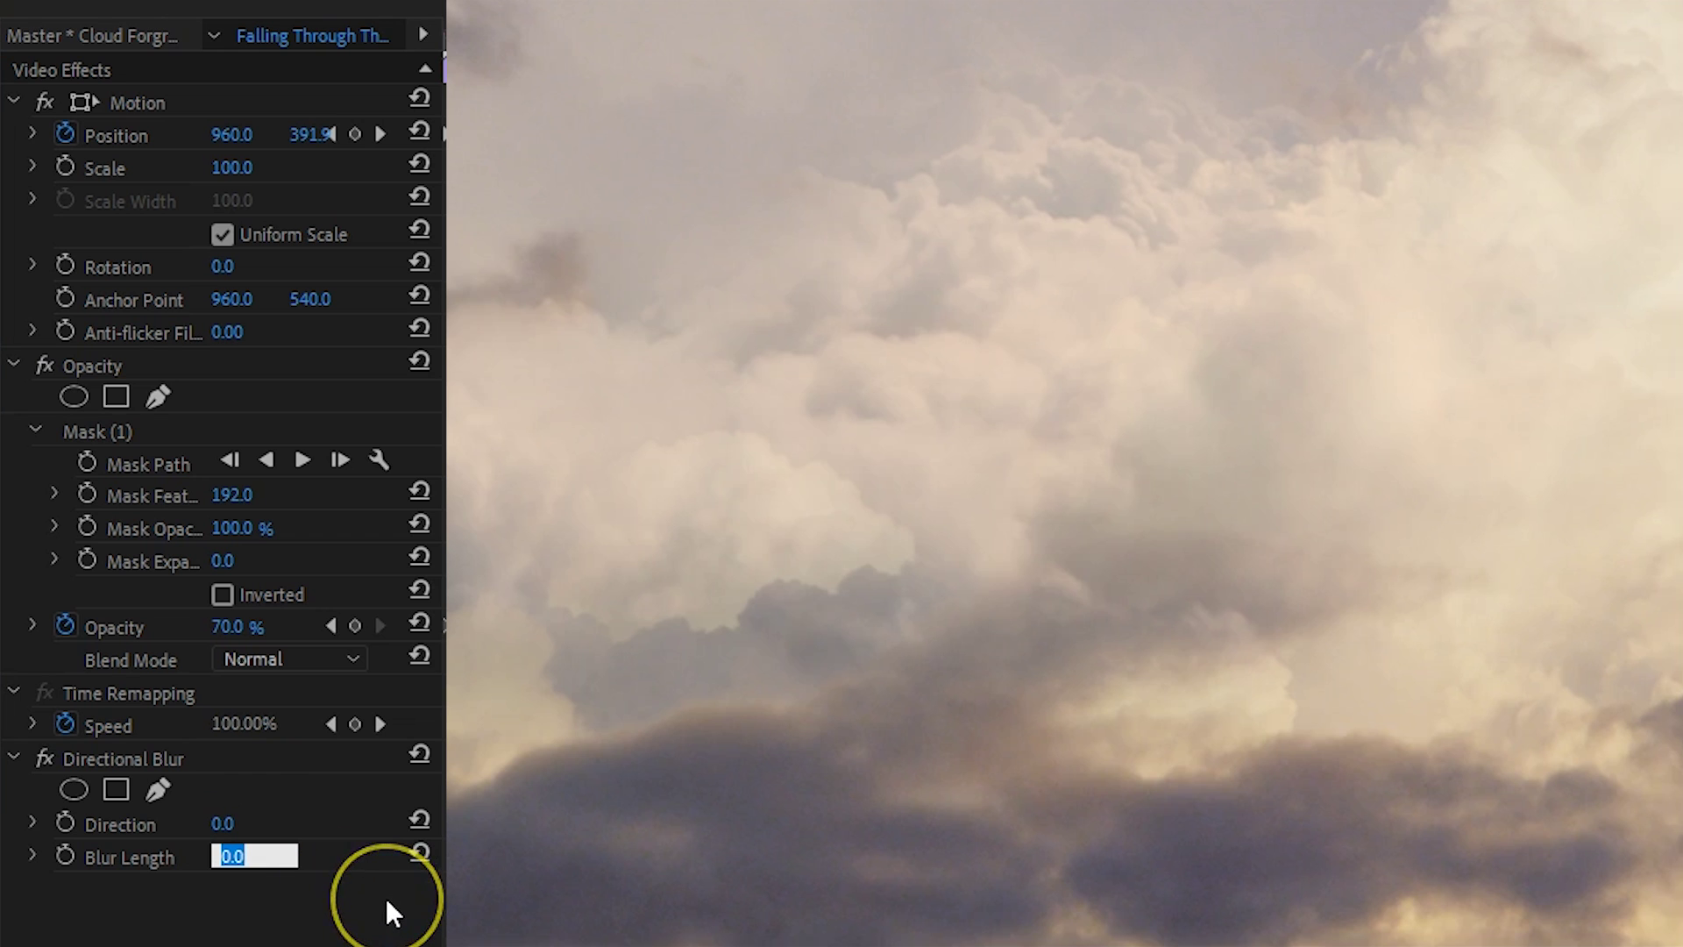
{"action": "type", "text": "80"}
{"action": "key", "text": "Return"}
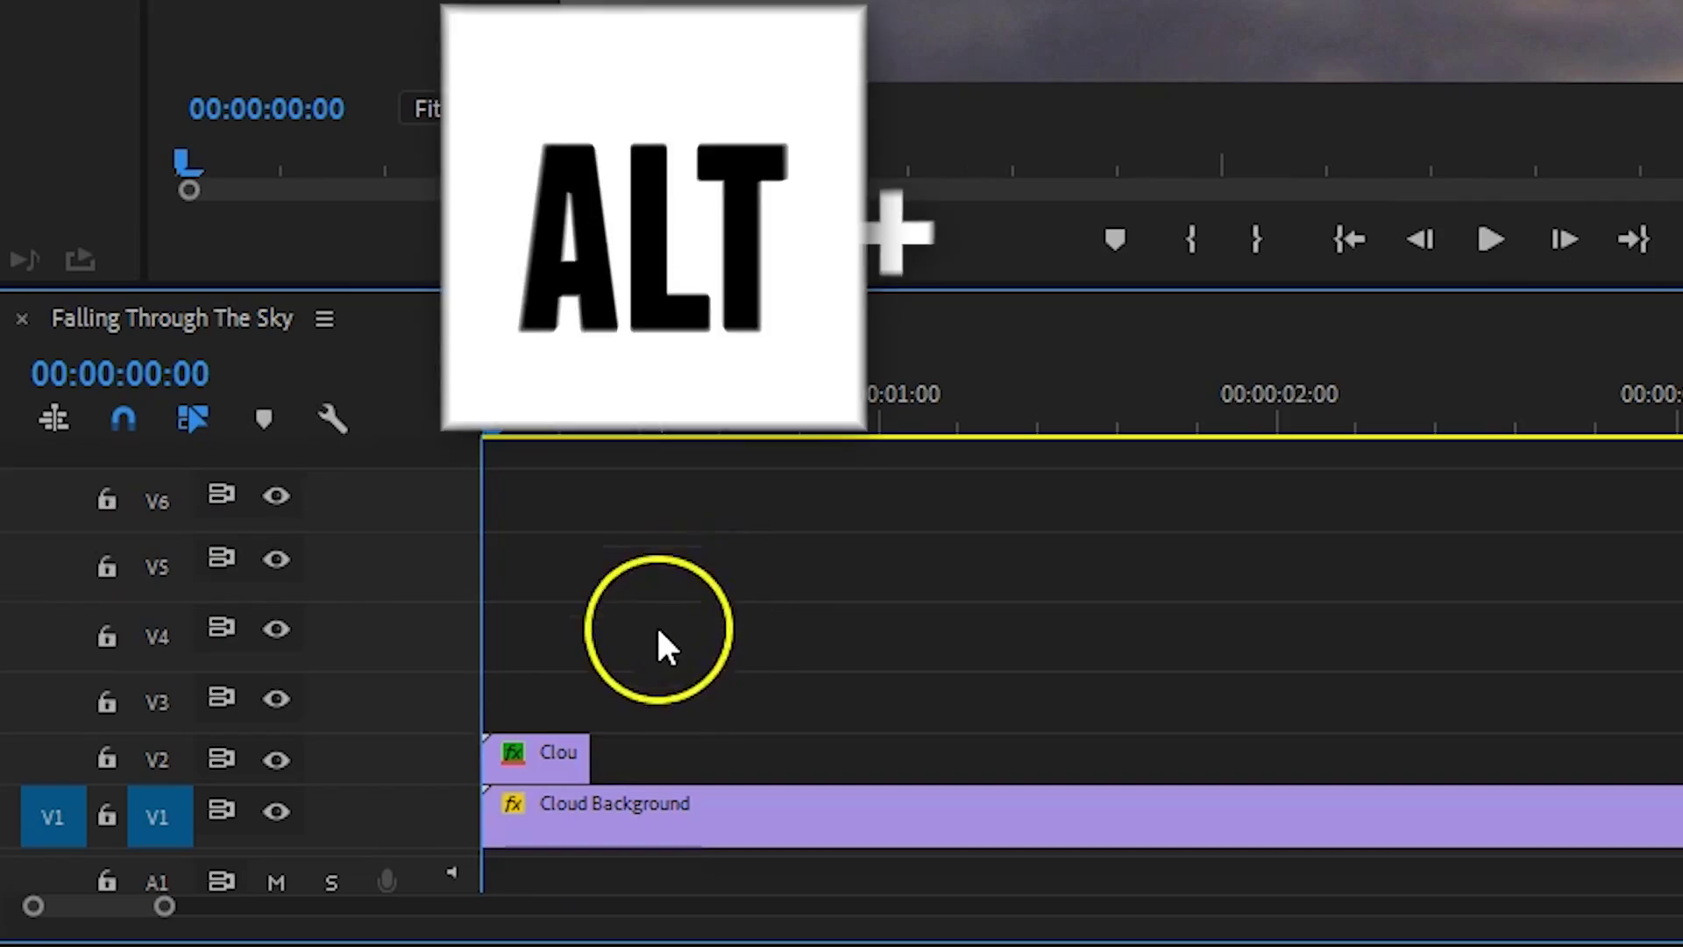
Duplicate the short cloud clip further along V2 and select the copy.
{"action": "left_click", "coordinate": [550, 748], "text": "alt"}
{"action": "left_click_drag", "start_coordinate": [547, 759], "coordinate": [834, 751]}
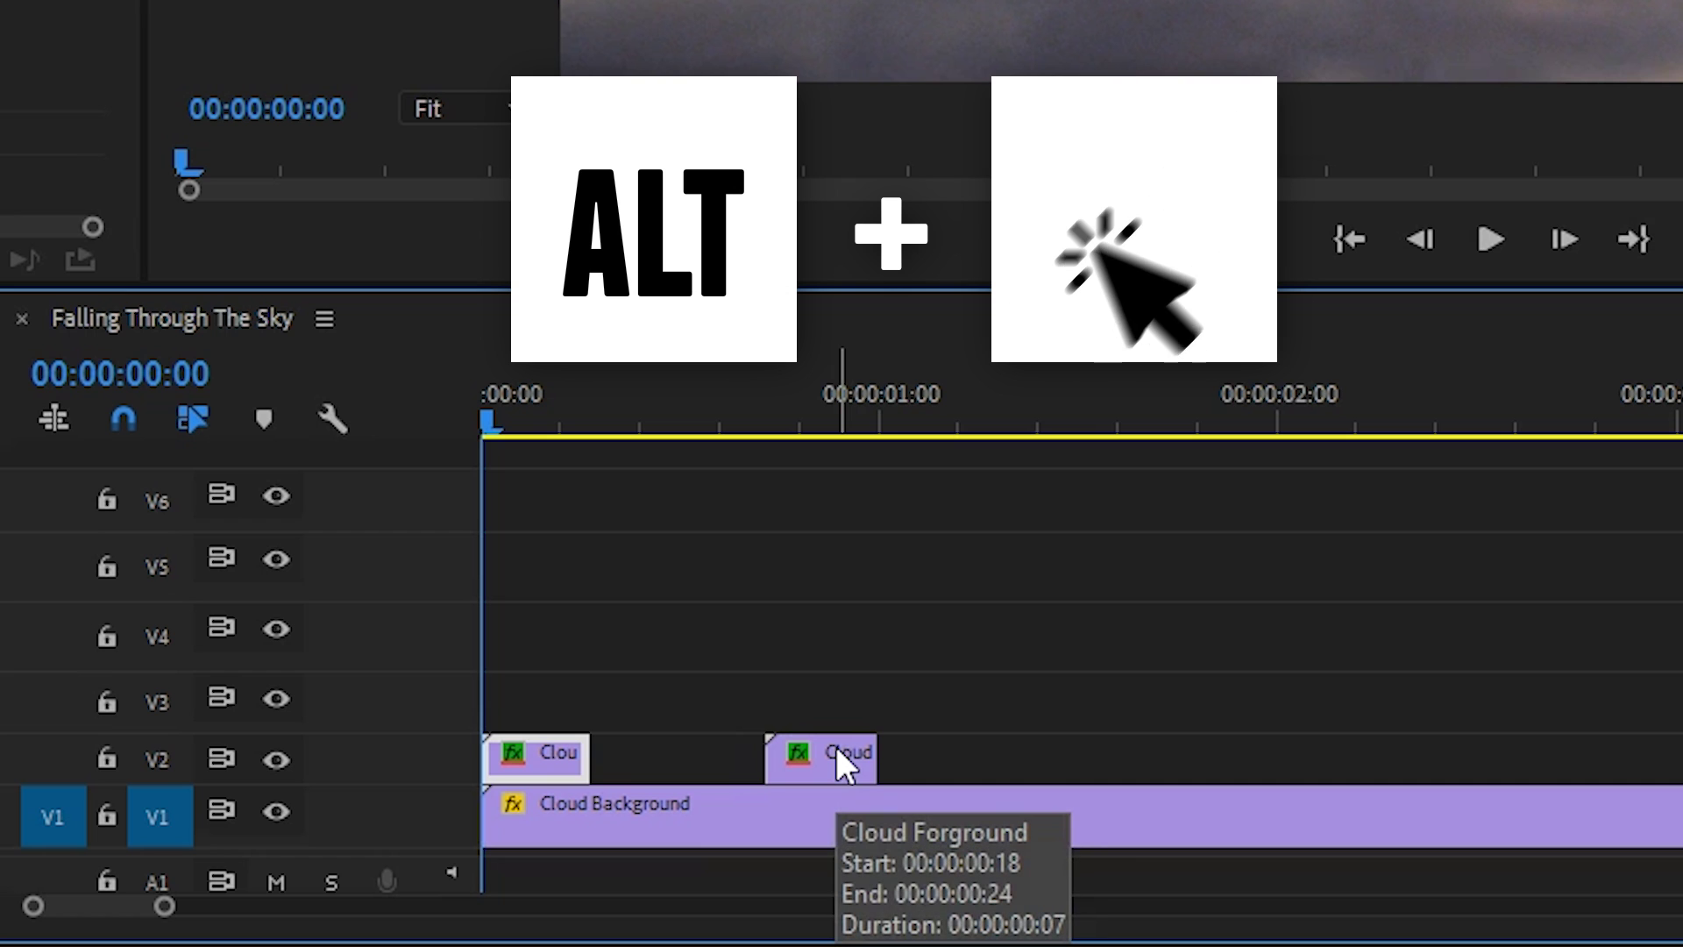
{"action": "left_click", "coordinate": [836, 750], "text": "alt"}
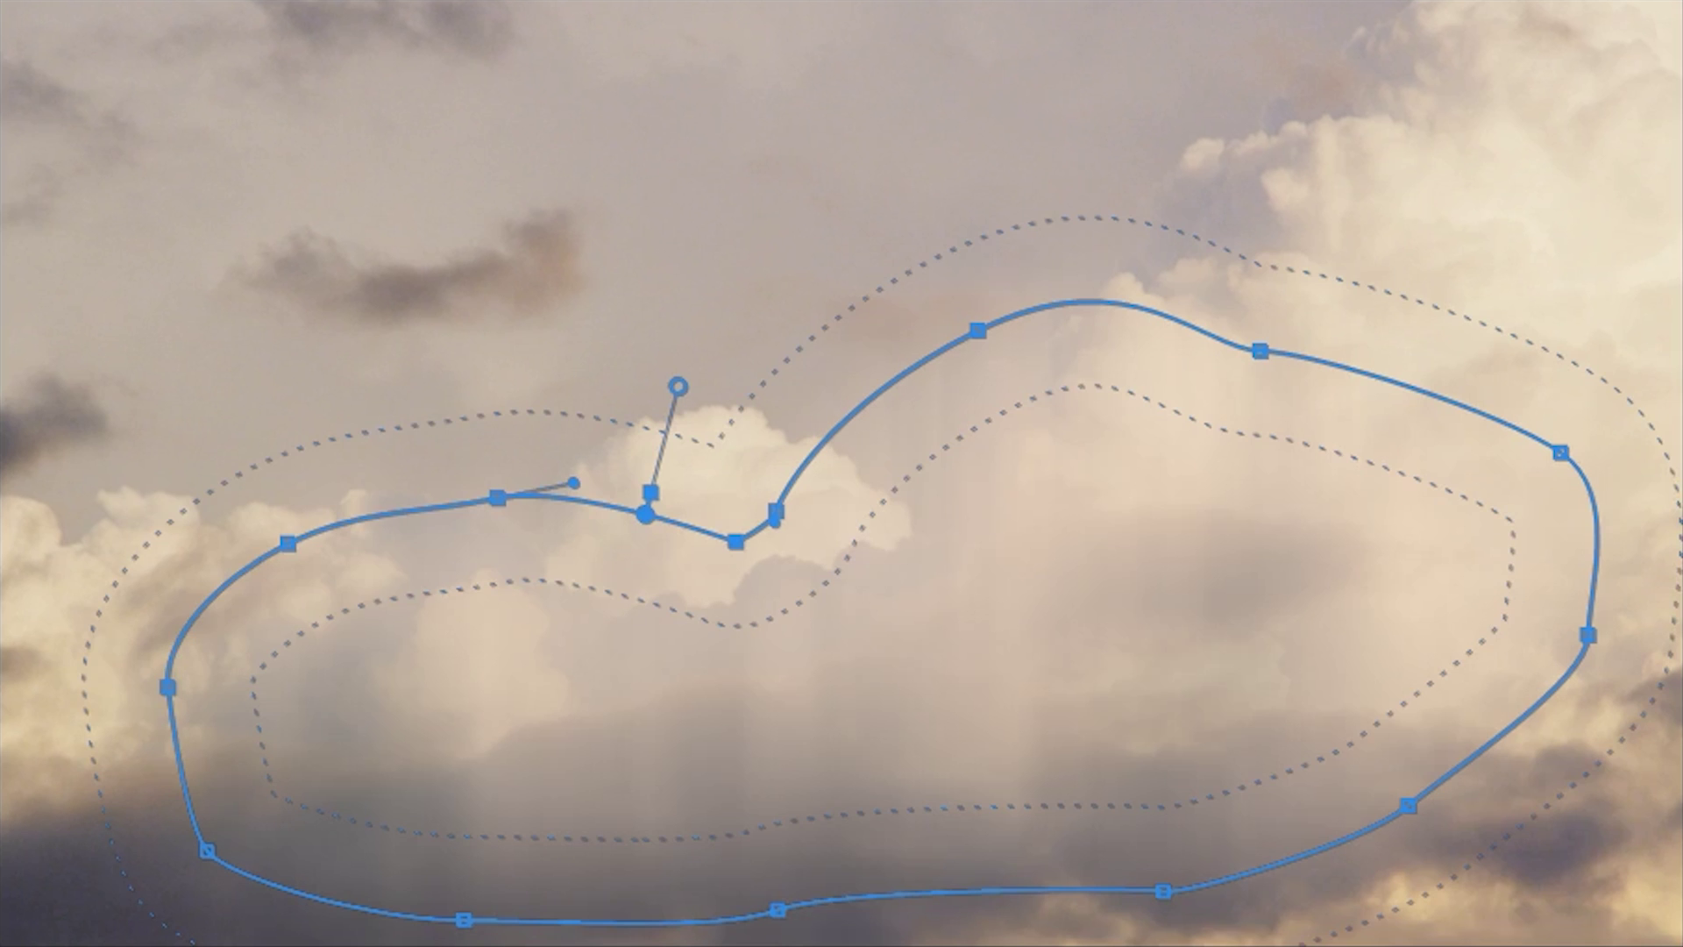
Drag the copy's mask points outward so the mask extends past every frame edge.
{"action": "left_click_drag", "start_coordinate": [289, 541], "coordinate": [32, 393]}
{"action": "left_click_drag", "start_coordinate": [181, 688], "coordinate": [9, 701]}
{"action": "left_click_drag", "start_coordinate": [497, 498], "coordinate": [102, 155]}
{"action": "left_click_drag", "start_coordinate": [451, 338], "coordinate": [552, 177]}
{"action": "left_click_drag", "start_coordinate": [777, 526], "coordinate": [842, 245]}
{"action": "left_click_drag", "start_coordinate": [977, 331], "coordinate": [1278, 192]}
{"action": "left_click_drag", "start_coordinate": [1260, 351], "coordinate": [1678, 254]}
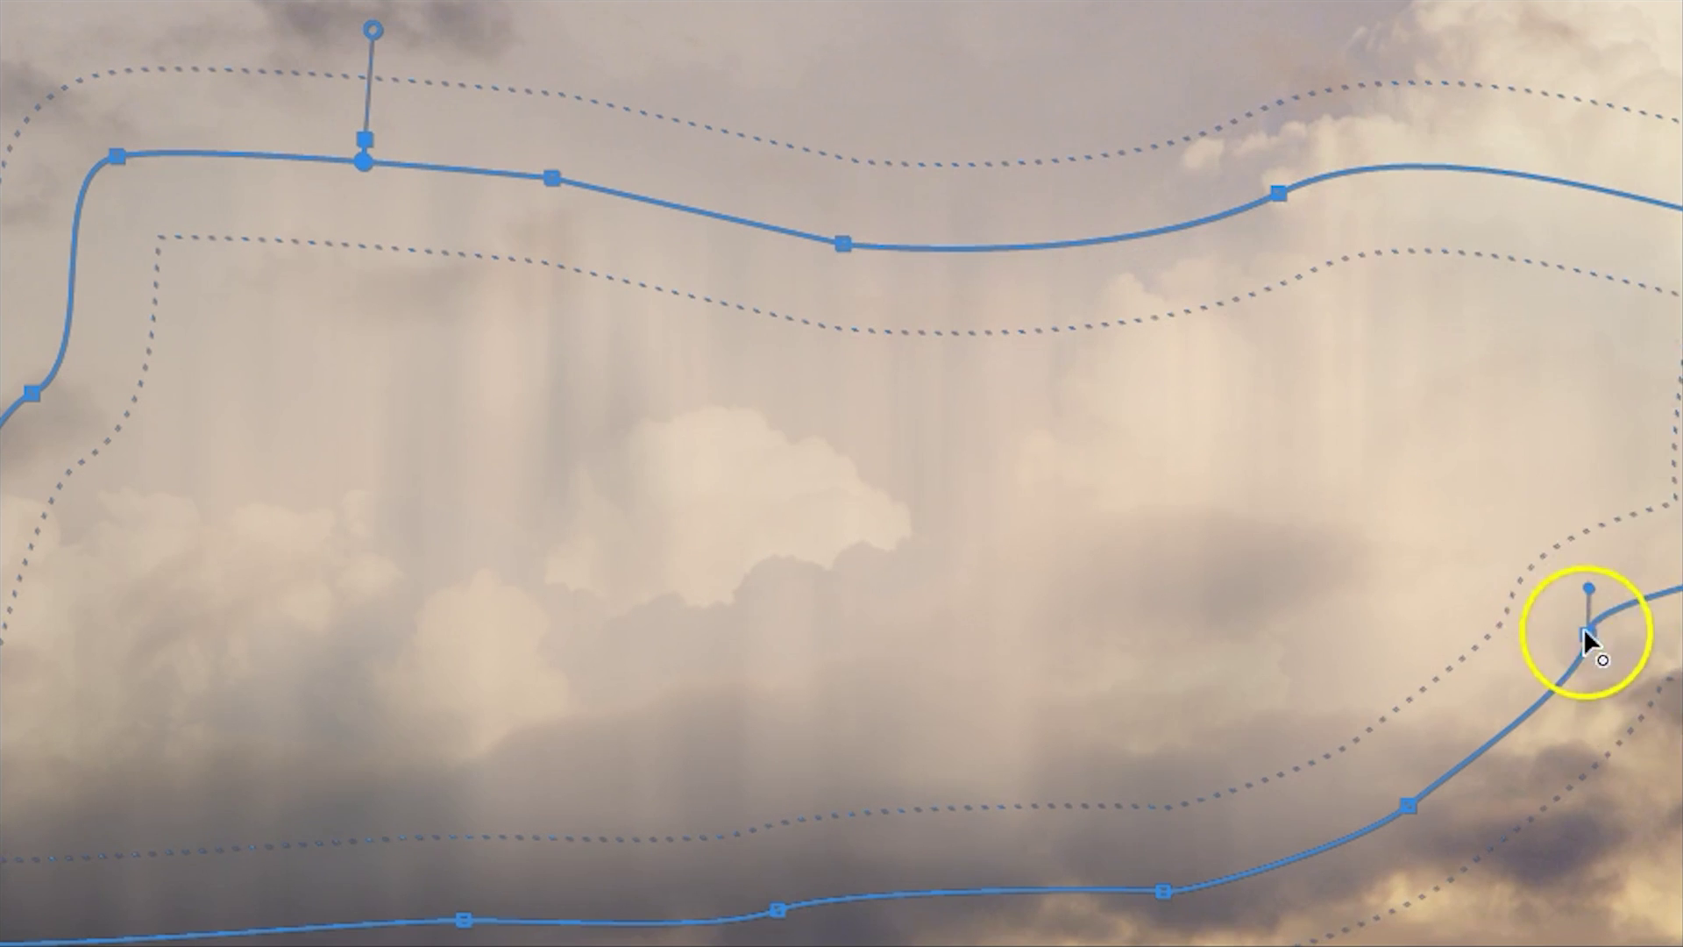
{"action": "left_click_drag", "start_coordinate": [1583, 628], "coordinate": [1412, 912]}
{"action": "left_click_drag", "start_coordinate": [1162, 892], "coordinate": [789, 943]}
{"action": "left_click_drag", "start_coordinate": [464, 919], "coordinate": [263, 942]}
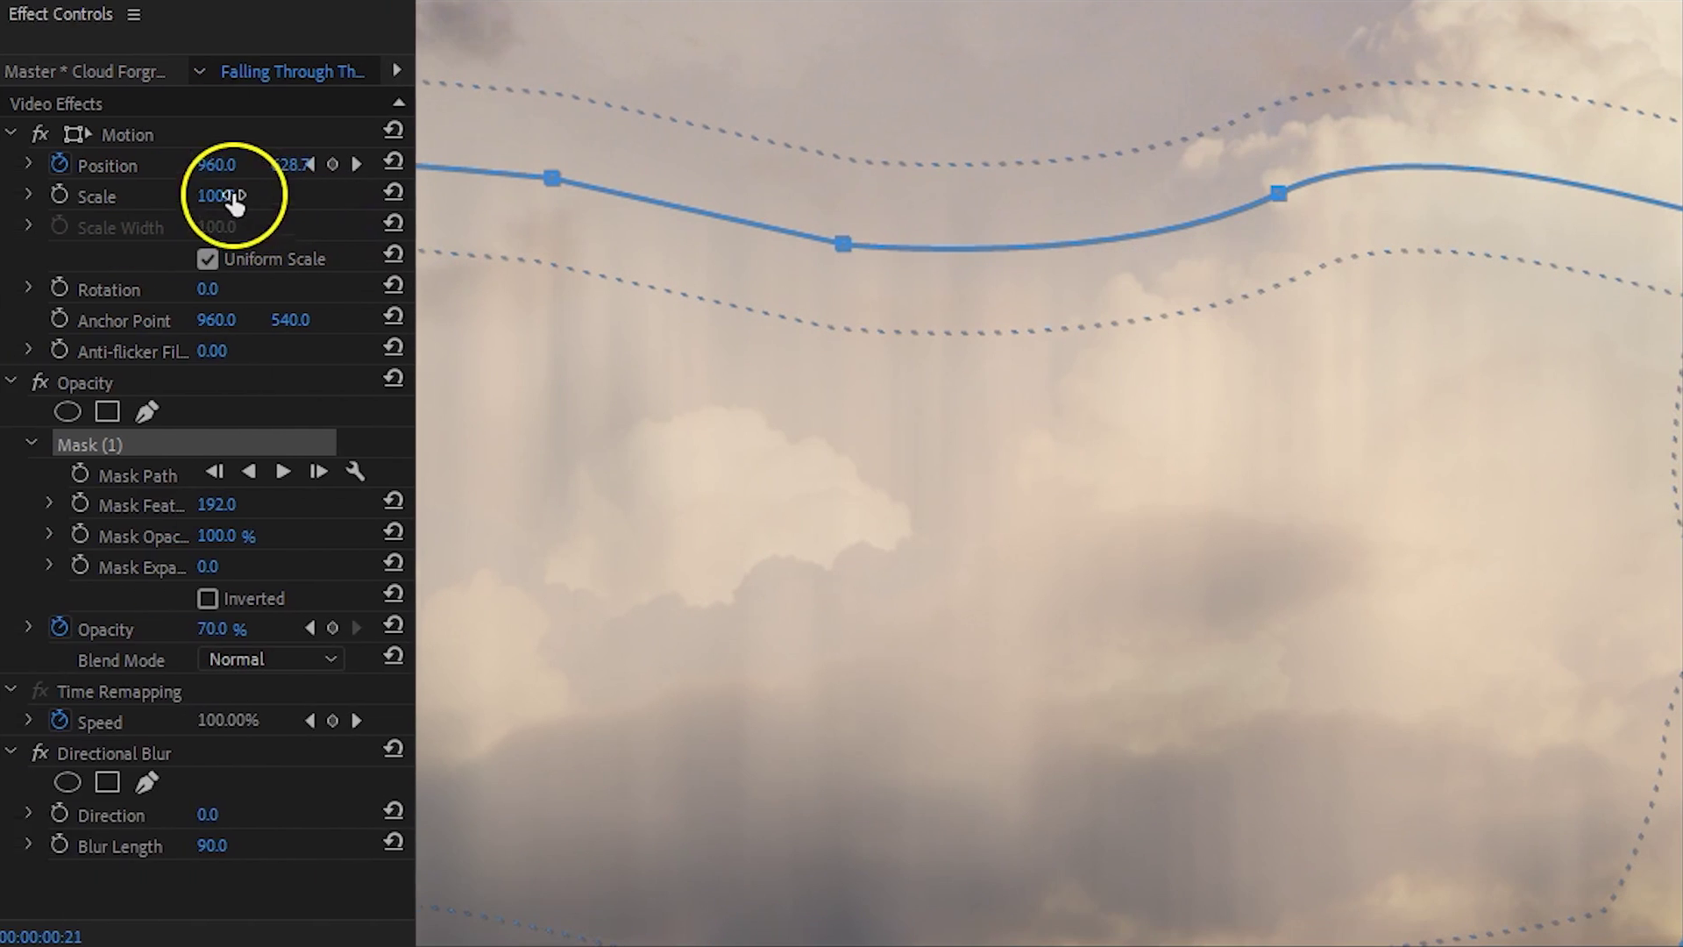
Scale the copy to 149 at 60% opacity, lengthen it, and shift its position keyframe later.
{"action": "left_click_drag", "start_coordinate": [284, 191], "coordinate": [361, 191]}
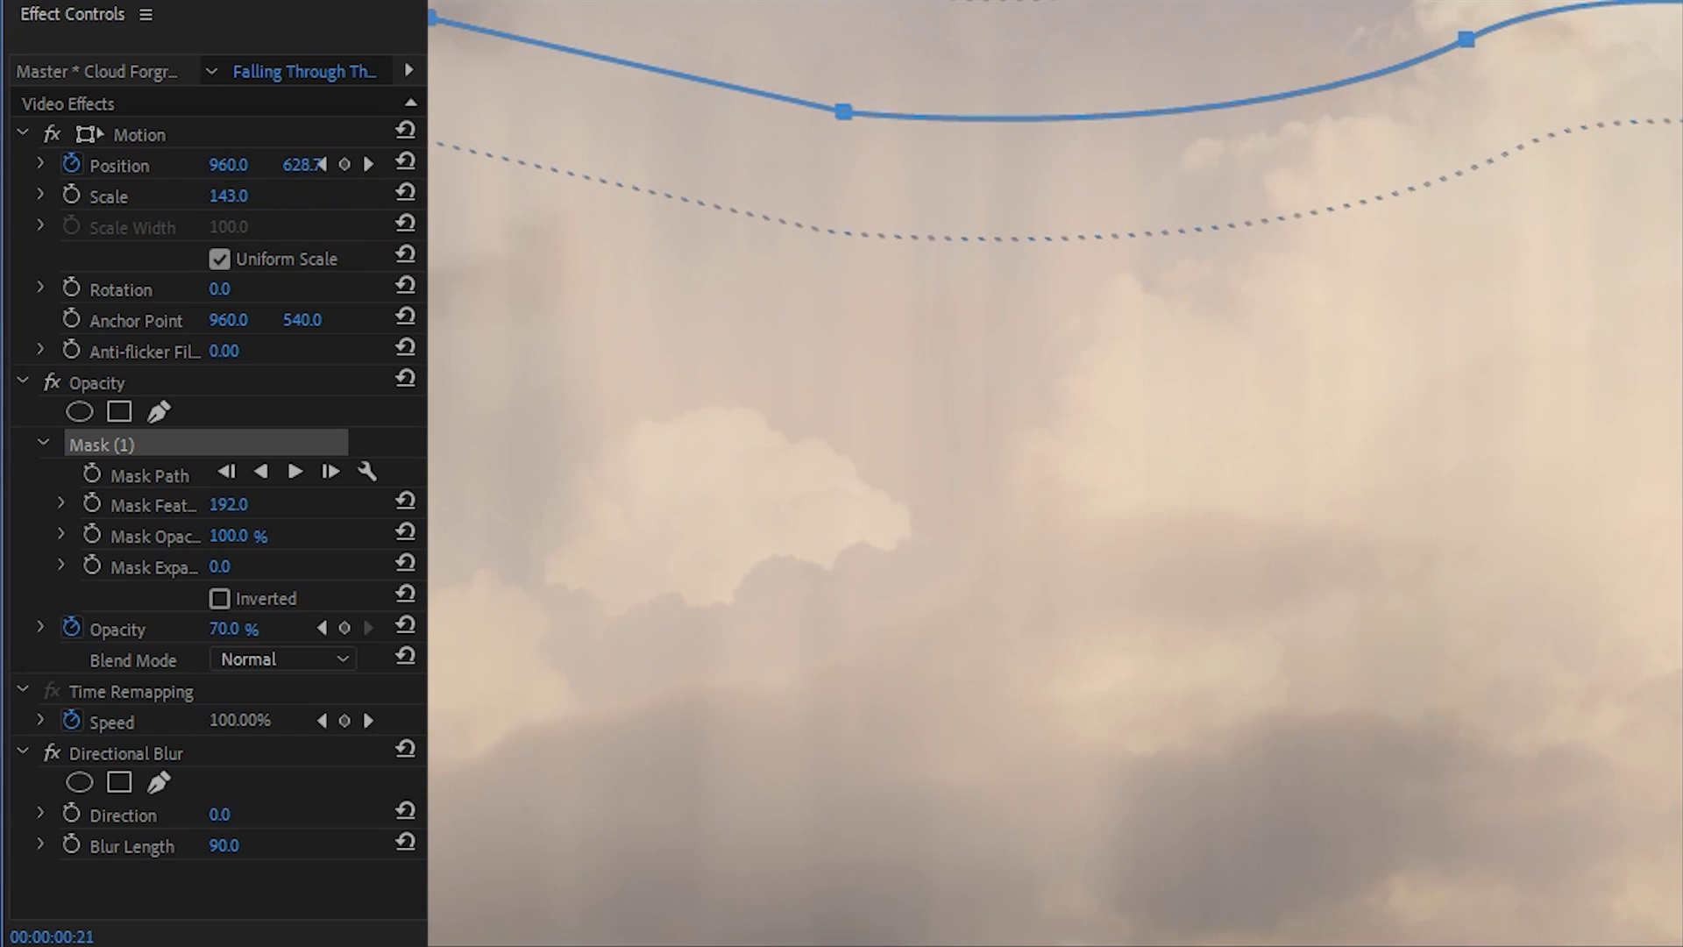
{"action": "left_click_drag", "start_coordinate": [361, 191], "coordinate": [369, 191]}
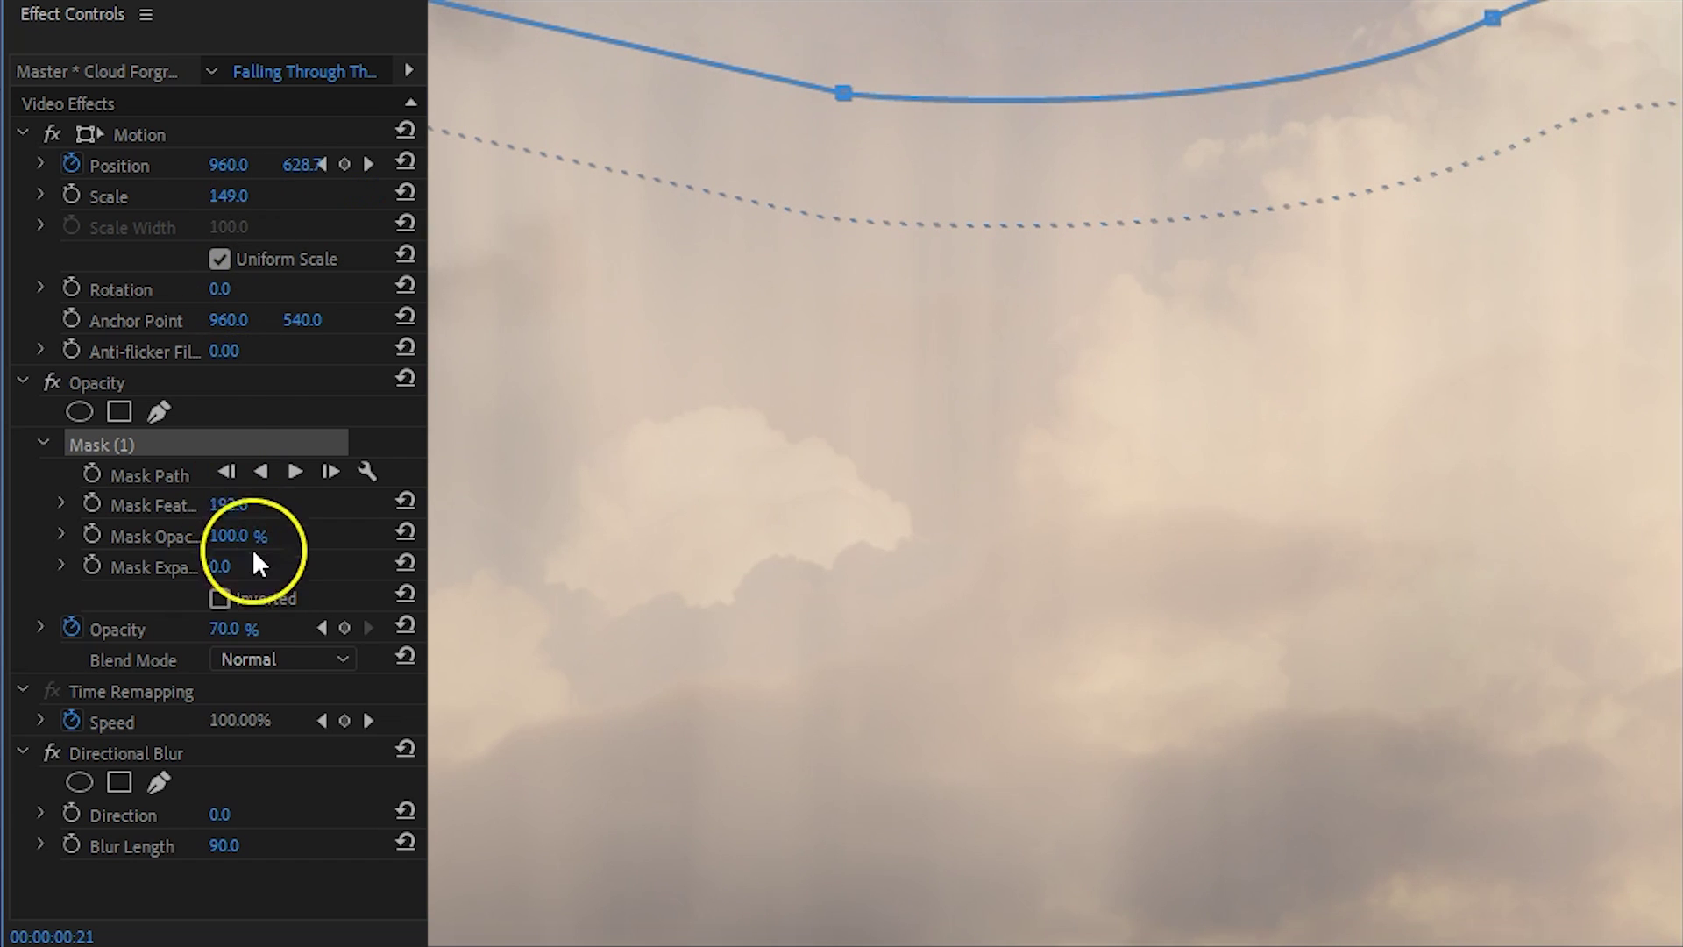
{"action": "type", "text": "60"}
{"action": "key", "text": "Return"}
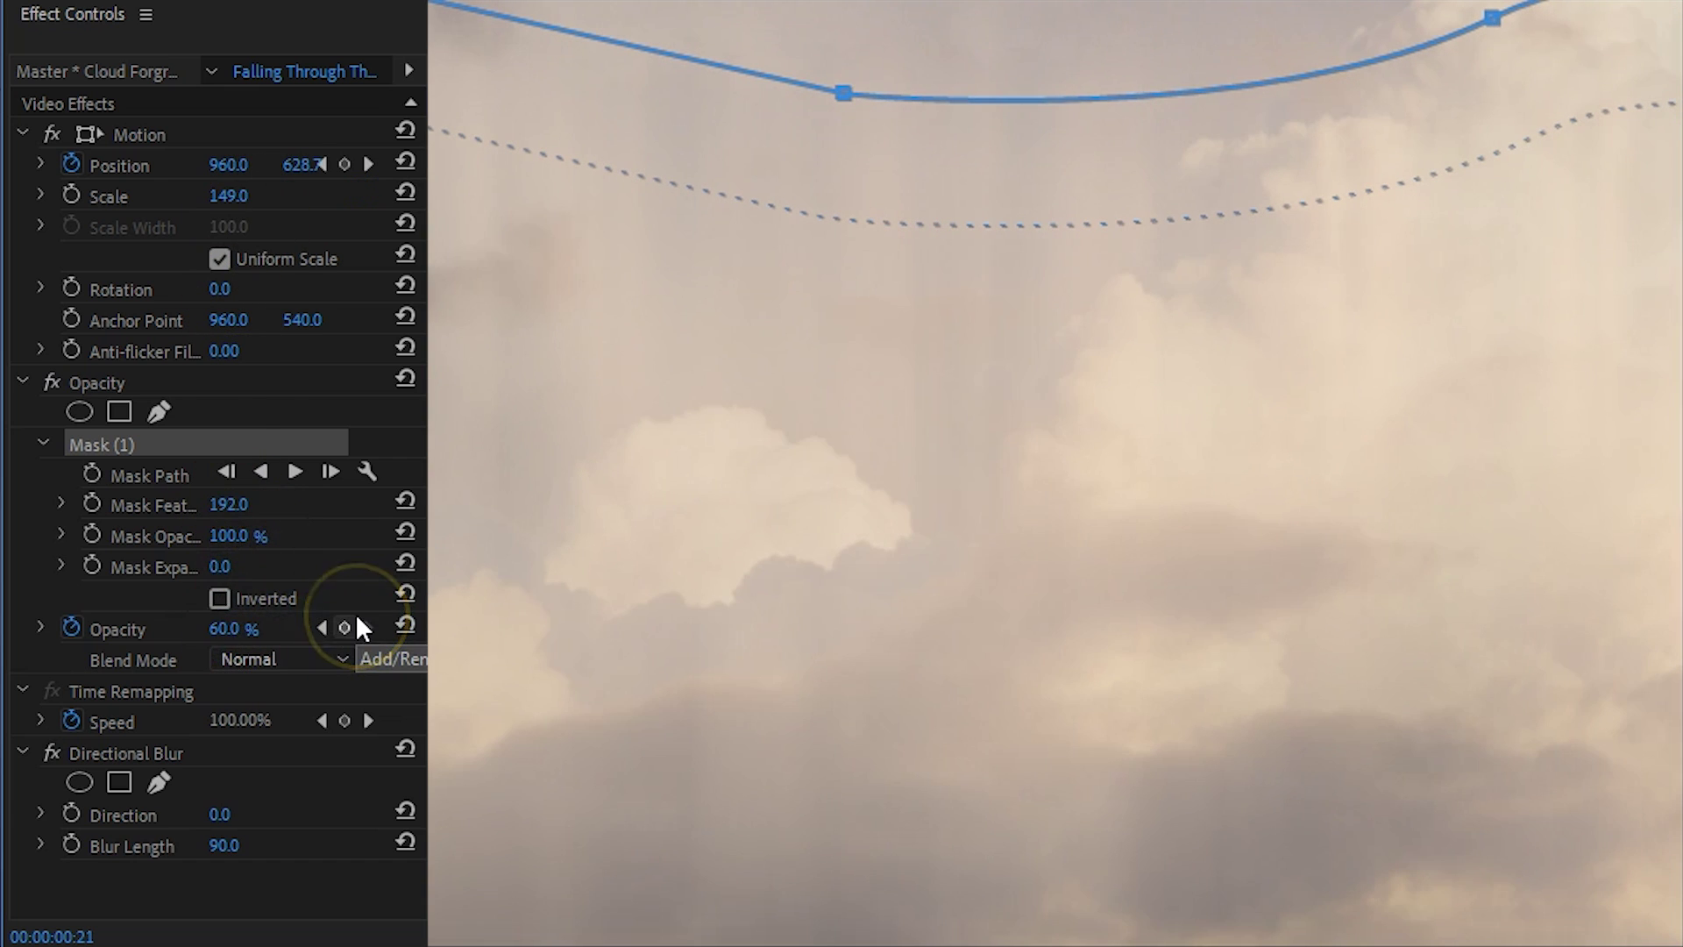
{"action": "left_click_drag", "start_coordinate": [864, 752], "coordinate": [999, 754]}
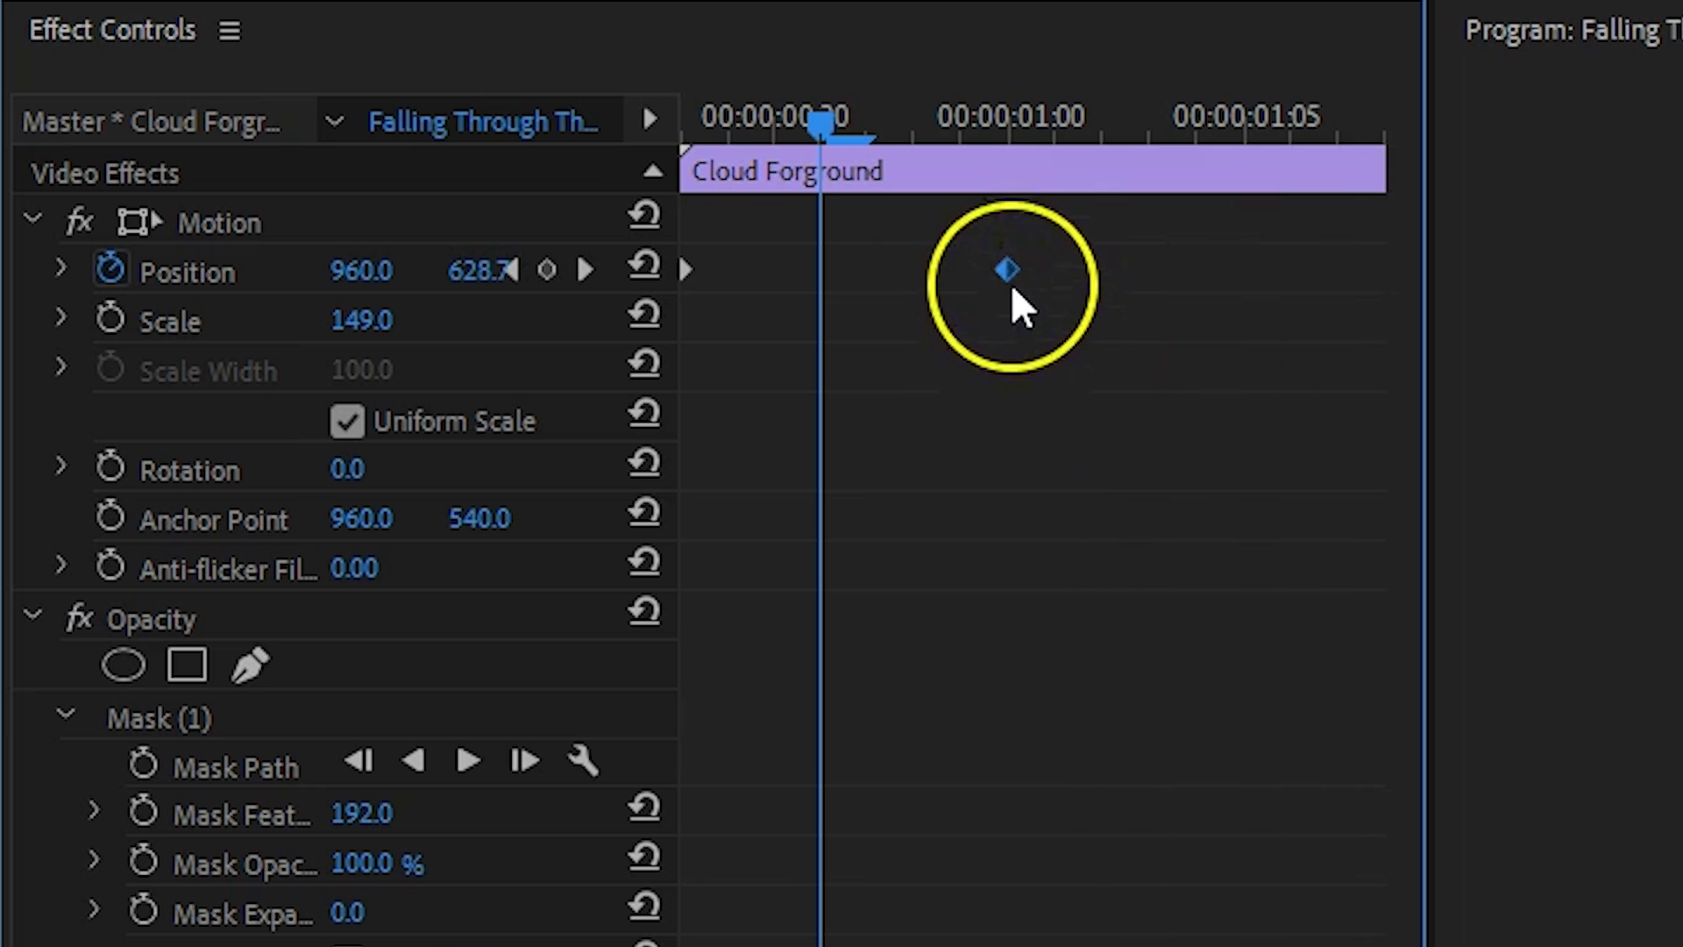
{"action": "left_click_drag", "start_coordinate": [1008, 271], "coordinate": [1341, 268]}
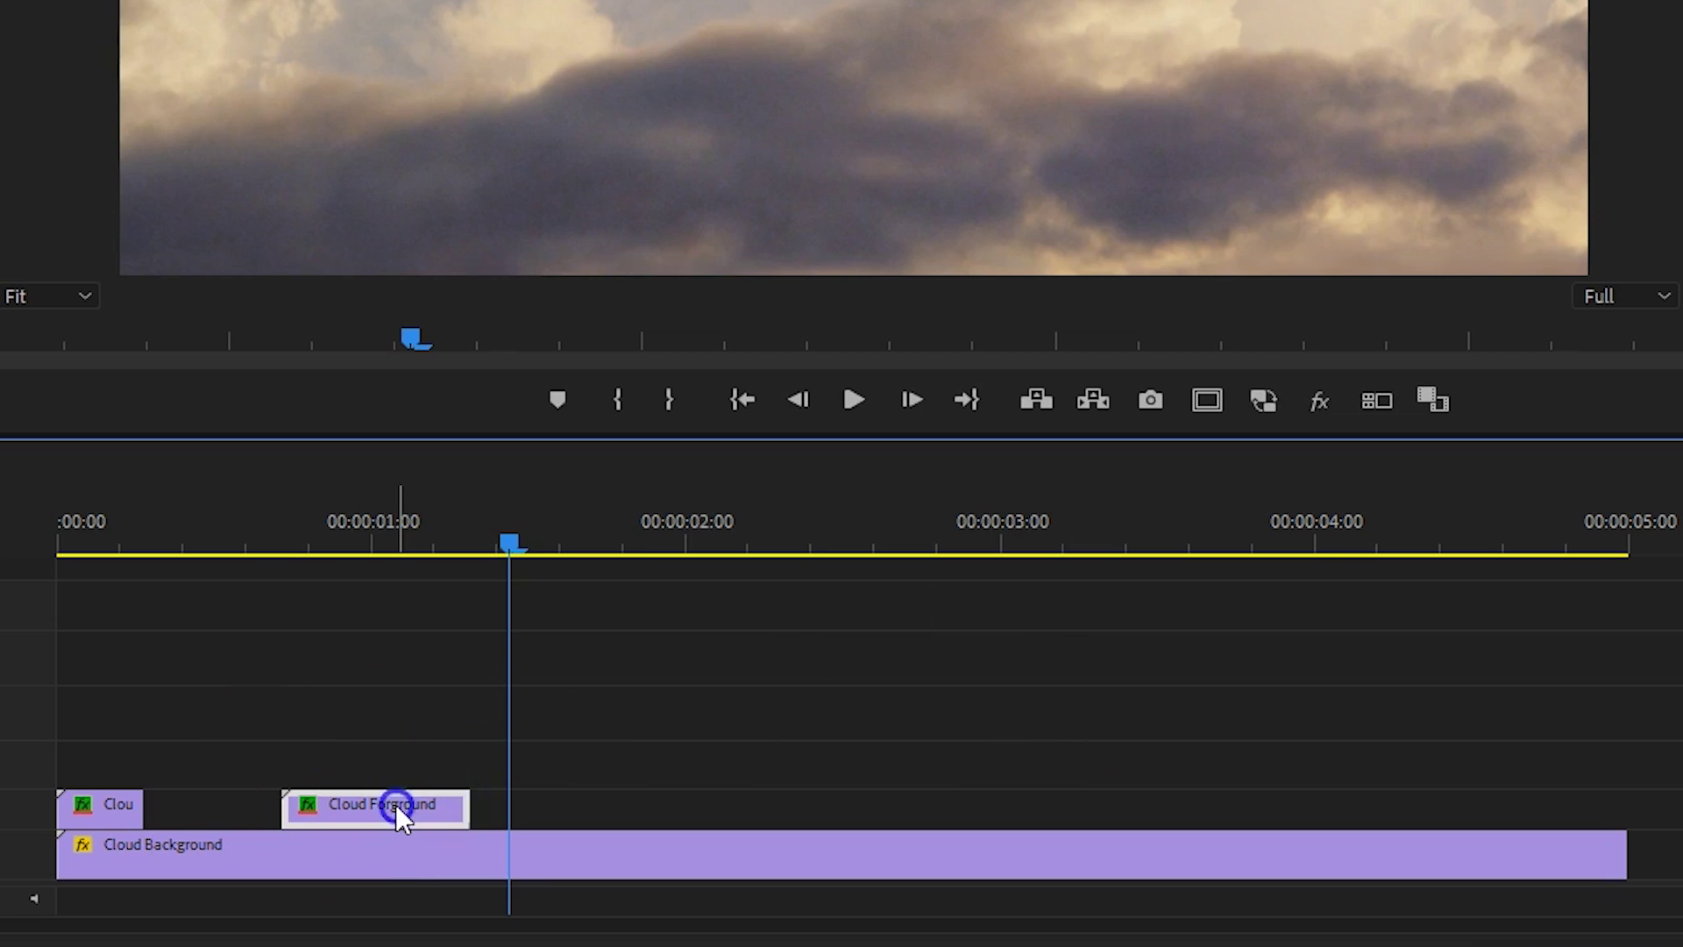
Add and lengthen more Cloud Forground copies further along V2.
{"action": "left_click_drag", "start_coordinate": [394, 803], "coordinate": [985, 799]}
{"action": "left_click", "coordinate": [877, 803]}
{"action": "left_click", "coordinate": [811, 542]}
{"action": "left_click_drag", "start_coordinate": [109, 804], "coordinate": [1120, 791]}
{"action": "left_click", "coordinate": [1089, 541]}
{"action": "left_click_drag", "start_coordinate": [301, 800], "coordinate": [1371, 763]}
Stagger Cloud Forground copies across tracks V2, V3 and V4.
{"action": "left_click", "coordinate": [1364, 541]}
{"action": "left_click_drag", "start_coordinate": [1403, 763], "coordinate": [1413, 804]}
{"action": "left_click_drag", "start_coordinate": [833, 807], "coordinate": [834, 732]}
{"action": "left_click_drag", "start_coordinate": [421, 815], "coordinate": [421, 714]}
{"action": "left_click_drag", "start_coordinate": [1372, 810], "coordinate": [1364, 723]}
{"action": "left_click_drag", "start_coordinate": [1119, 815], "coordinate": [1397, 676]}
{"action": "left_click_drag", "start_coordinate": [1071, 807], "coordinate": [377, 658]}
{"action": "left_click_drag", "start_coordinate": [166, 781], "coordinate": [351, 807]}
{"action": "left_click_drag", "start_coordinate": [715, 710], "coordinate": [478, 807]}
{"action": "left_click_drag", "start_coordinate": [413, 710], "coordinate": [1310, 820]}
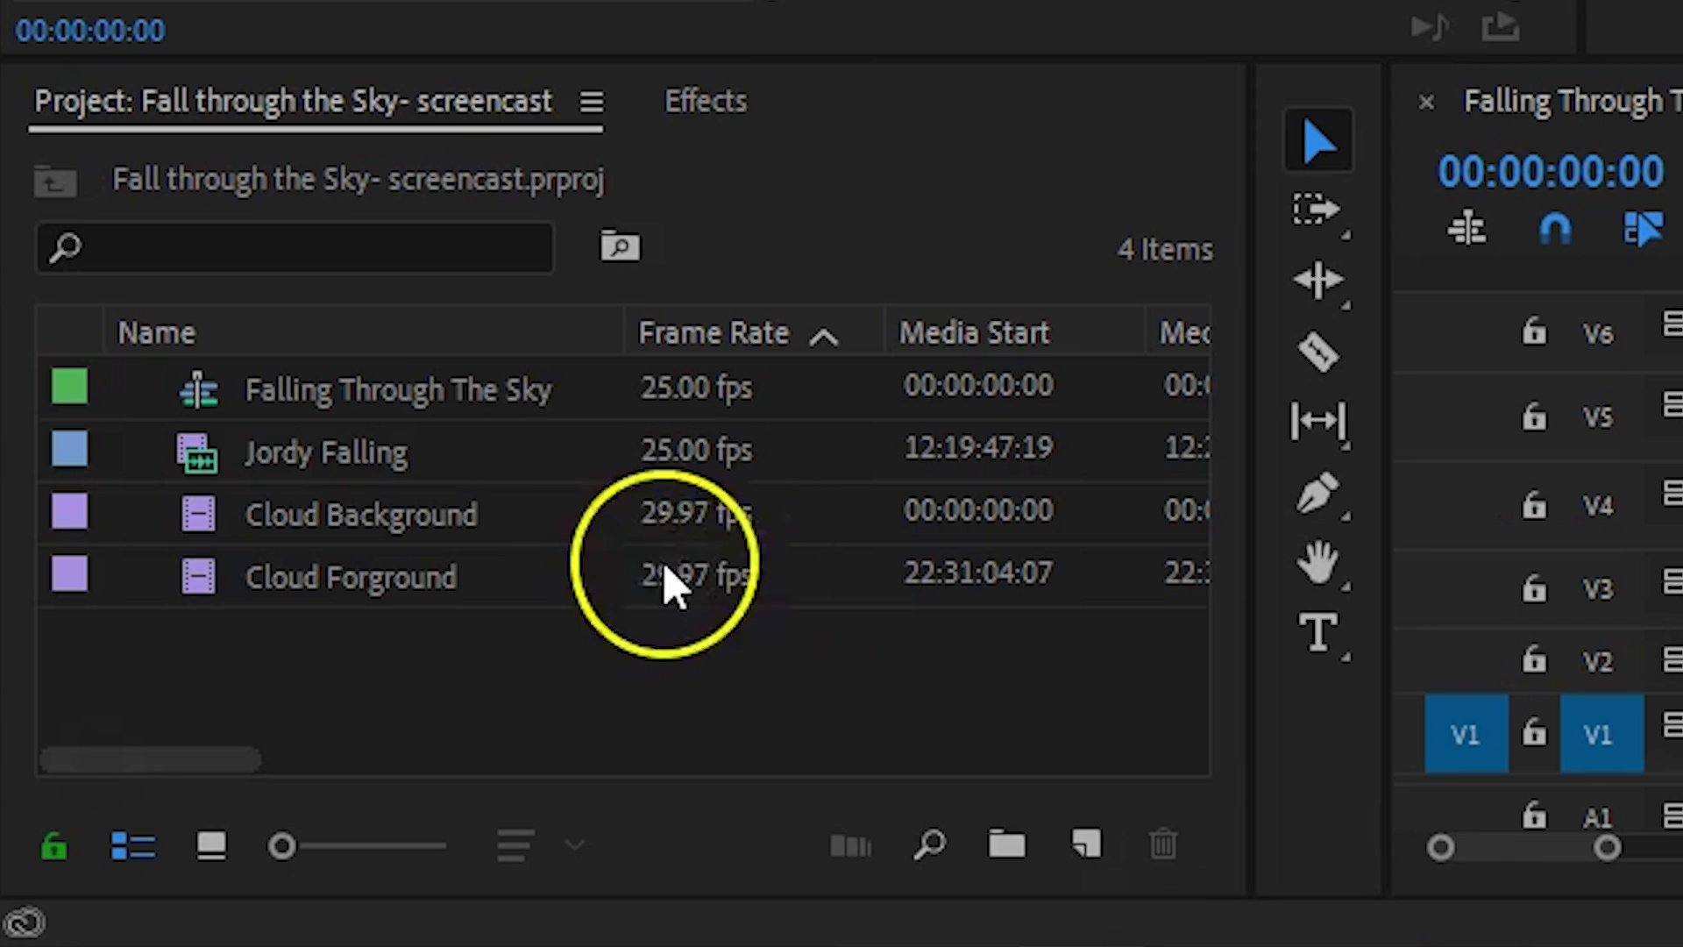
Place Jordy Falling on V3 and draw a pen mask around the green screen.
{"action": "left_click", "coordinate": [375, 453]}
{"action": "left_click_drag", "start_coordinate": [398, 482], "coordinate": [1682, 593]}
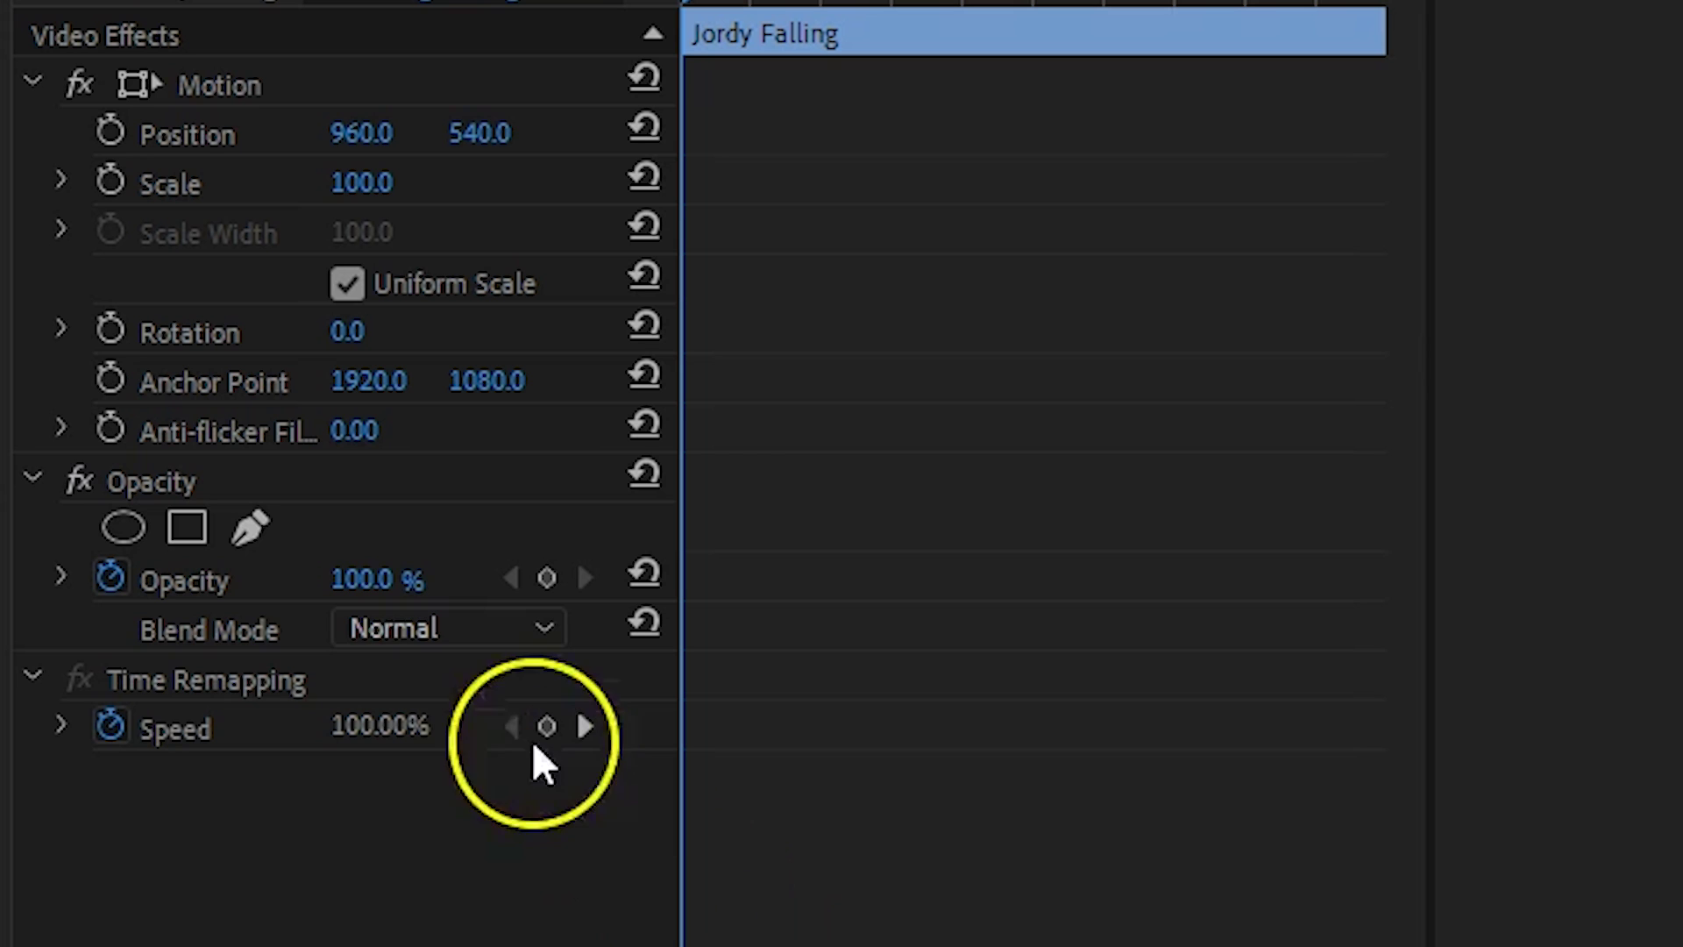
{"action": "left_click", "coordinate": [263, 526]}
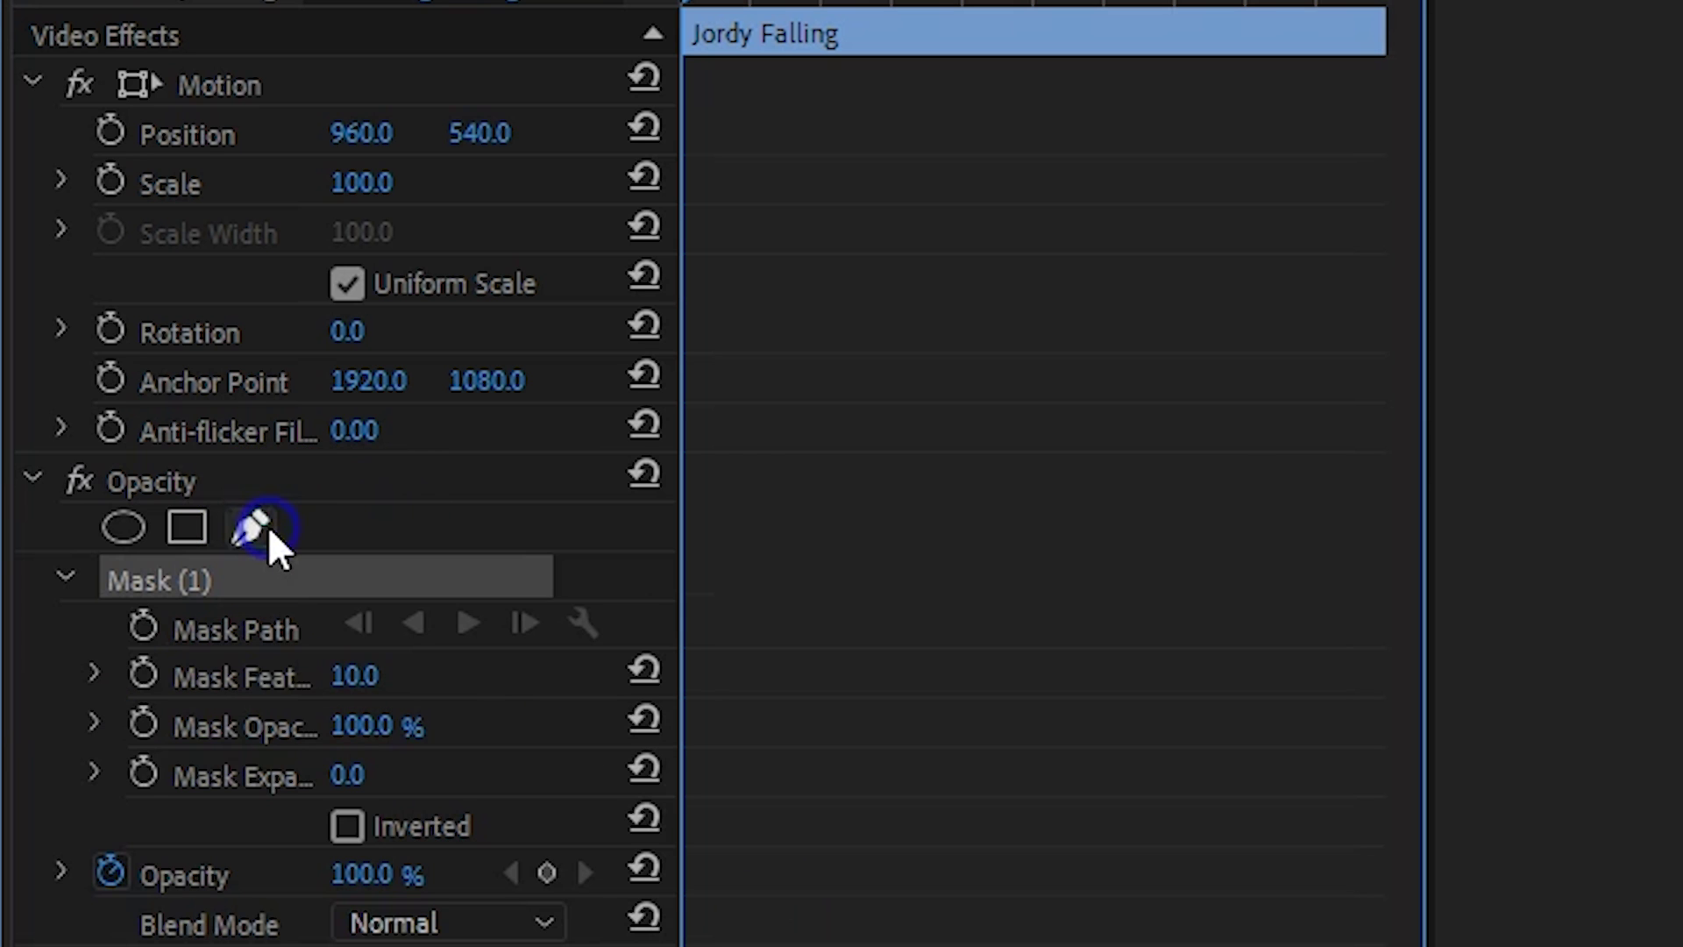
{"action": "left_click", "coordinate": [198, 230]}
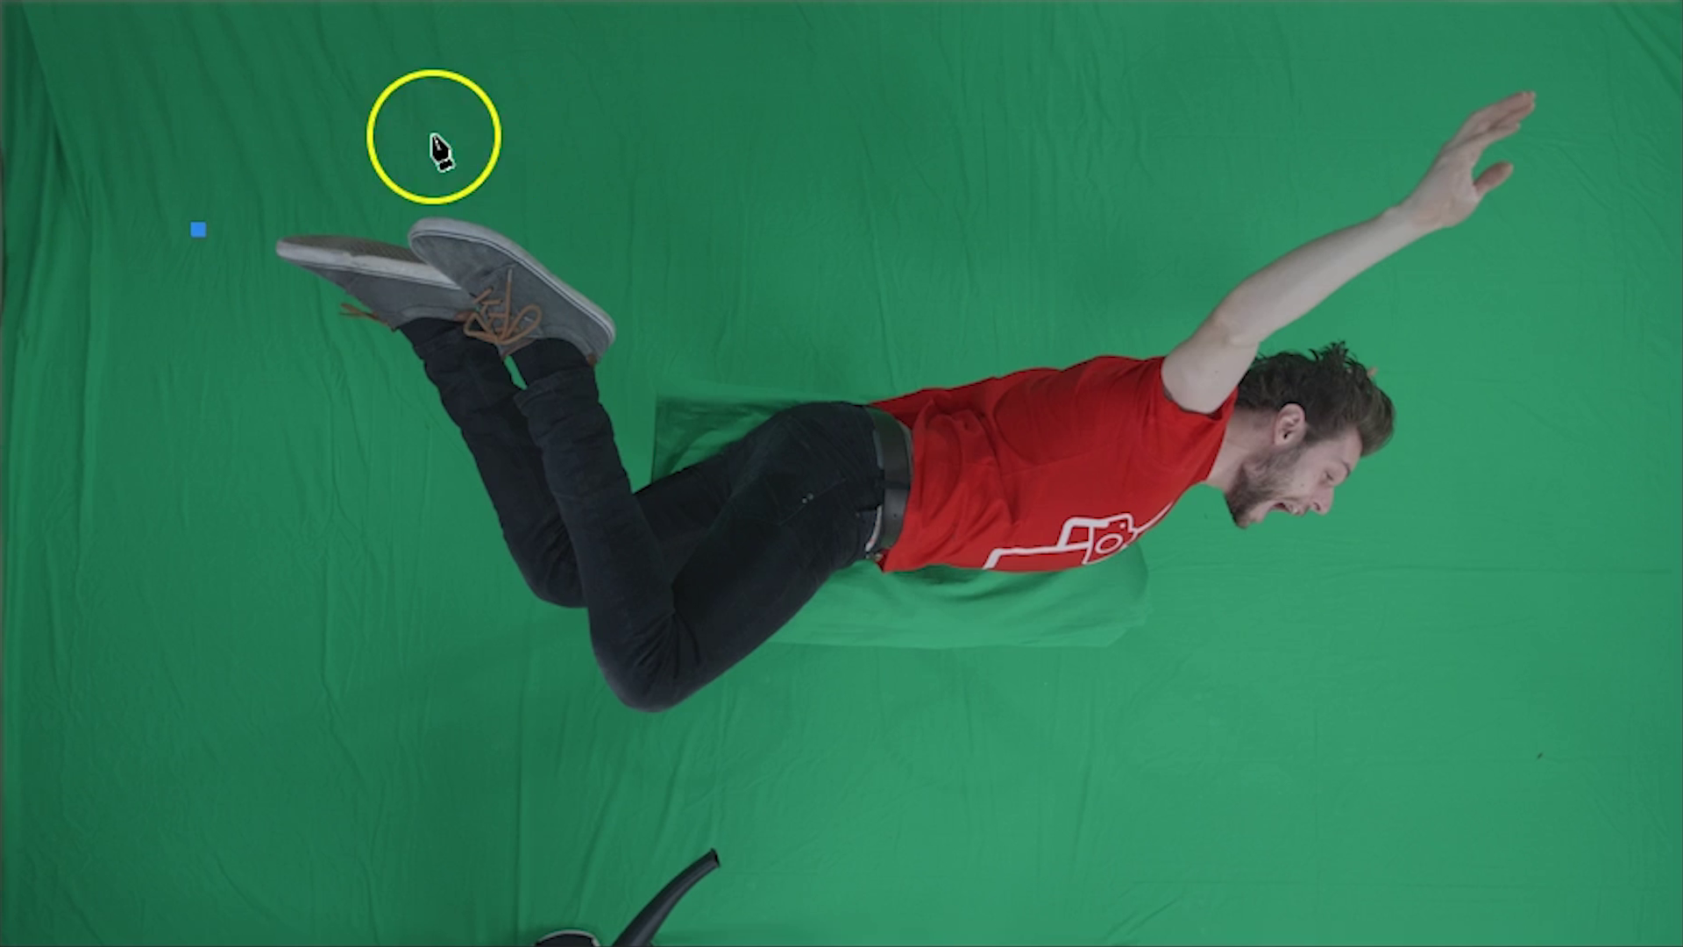
{"action": "left_click", "coordinate": [430, 133]}
{"action": "left_click", "coordinate": [622, 150]}
{"action": "left_click", "coordinate": [734, 299]}
{"action": "left_click", "coordinate": [1068, 243]}
{"action": "left_click", "coordinate": [1294, 100]}
{"action": "left_click", "coordinate": [1529, 33]}
{"action": "left_click", "coordinate": [192, 474]}
{"action": "left_click", "coordinate": [198, 230]}
Widen the mask points to include the body, outstretched arm and legs.
{"action": "left_click_drag", "start_coordinate": [198, 230], "coordinate": [140, 226]}
{"action": "left_click_drag", "start_coordinate": [429, 133], "coordinate": [409, 82]}
{"action": "left_click_drag", "start_coordinate": [1292, 101], "coordinate": [1260, 59]}
{"action": "left_click_drag", "start_coordinate": [1528, 34], "coordinate": [1552, 15]}
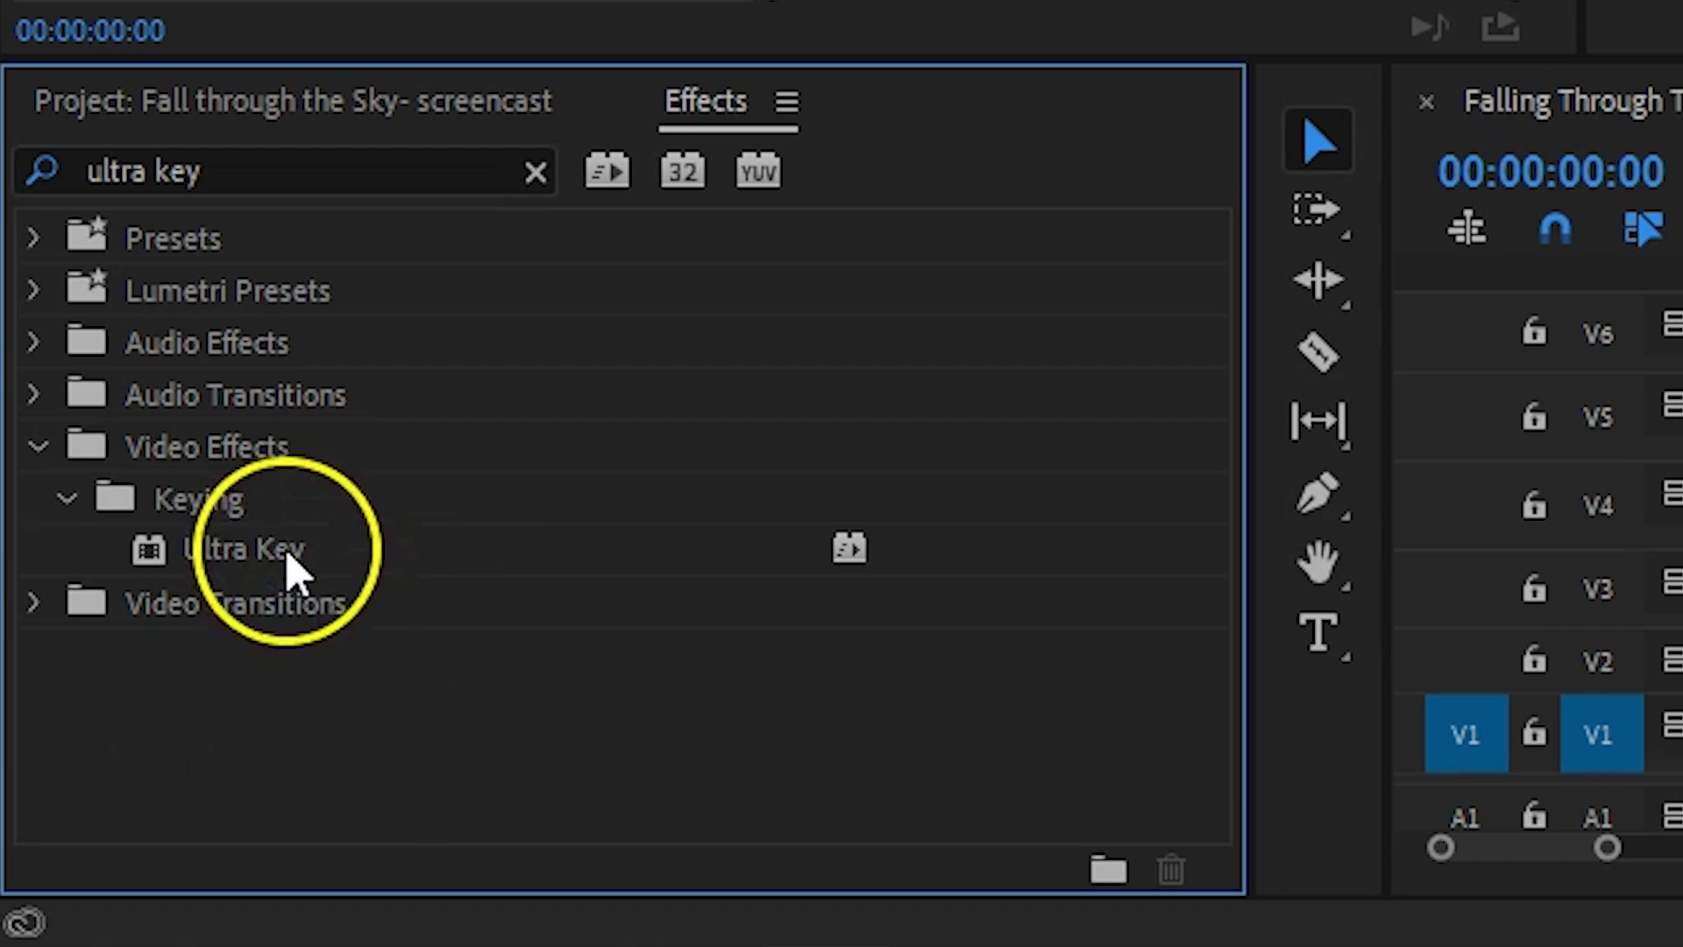
Apply Ultra Key, sample the green screen colour, and play back the keyed shot.
{"action": "left_click_drag", "start_coordinate": [294, 570], "coordinate": [1682, 585]}
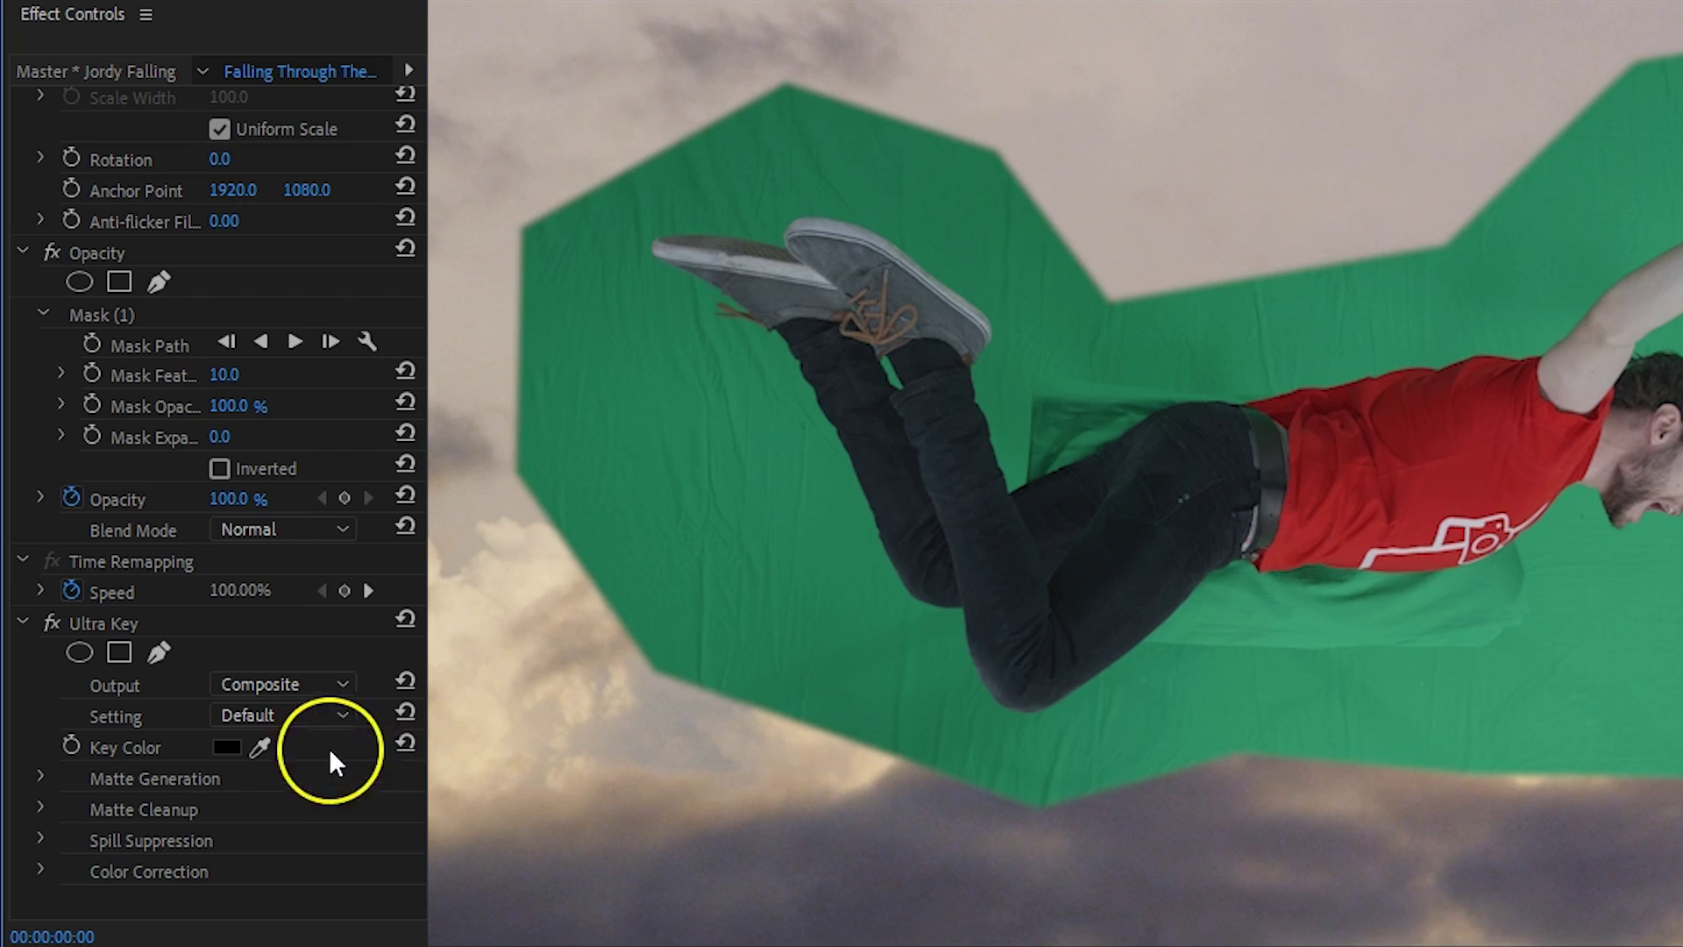
{"action": "left_click", "coordinate": [260, 747]}
{"action": "left_click", "coordinate": [794, 589]}
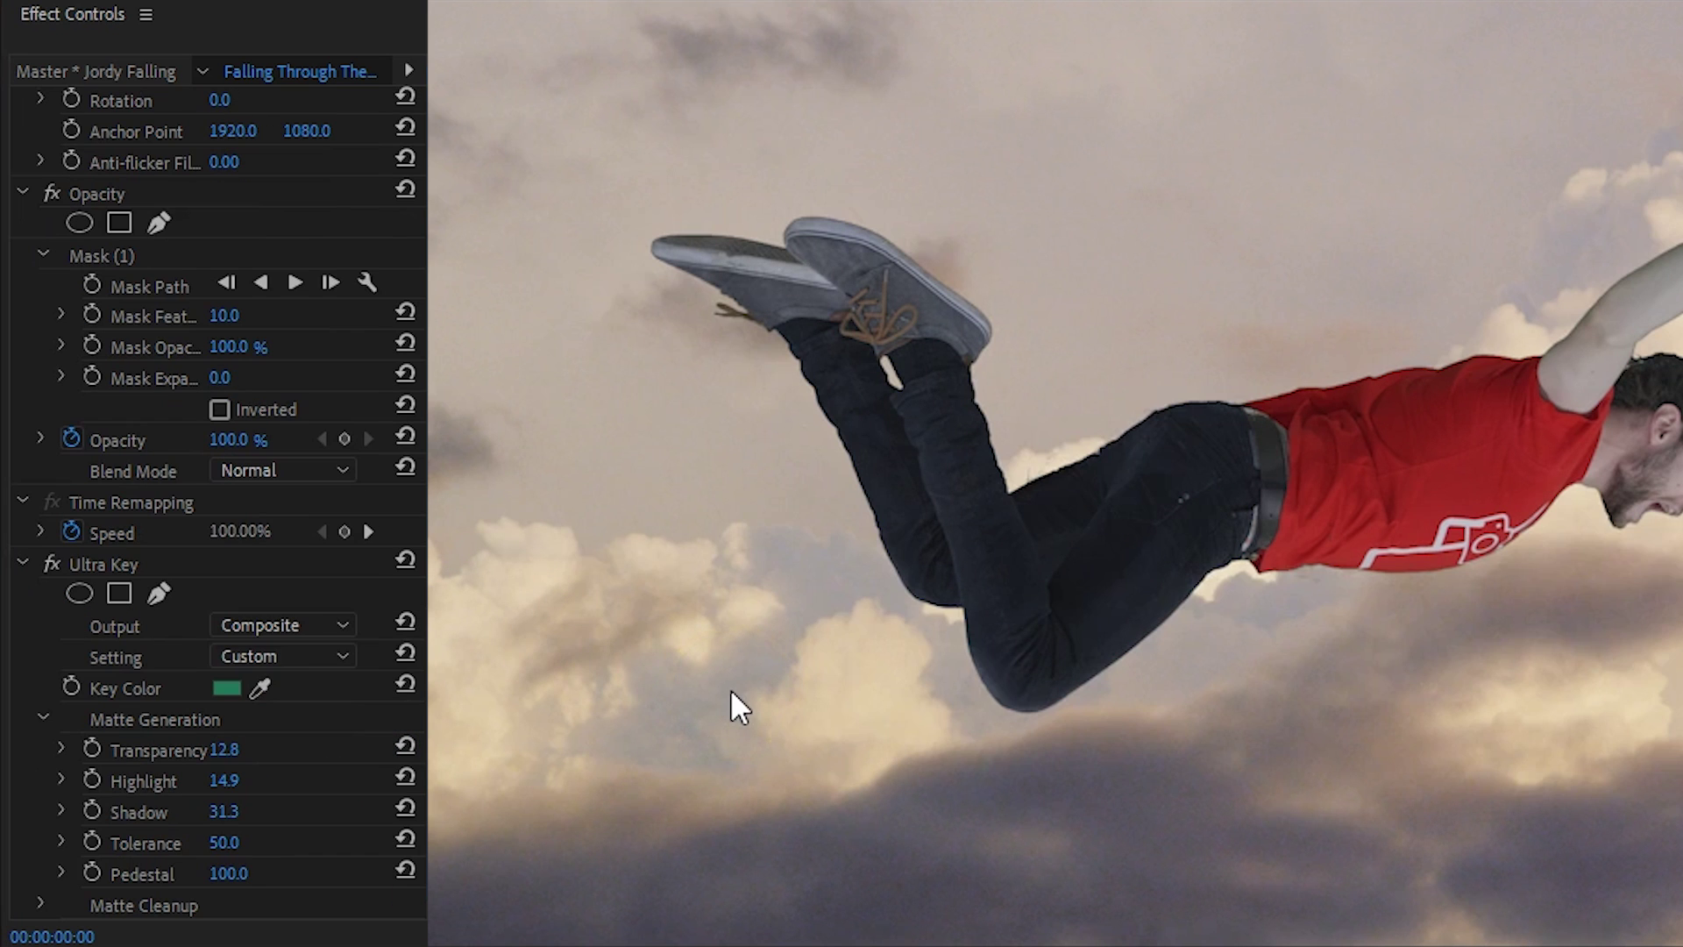
{"action": "key", "text": "space"}
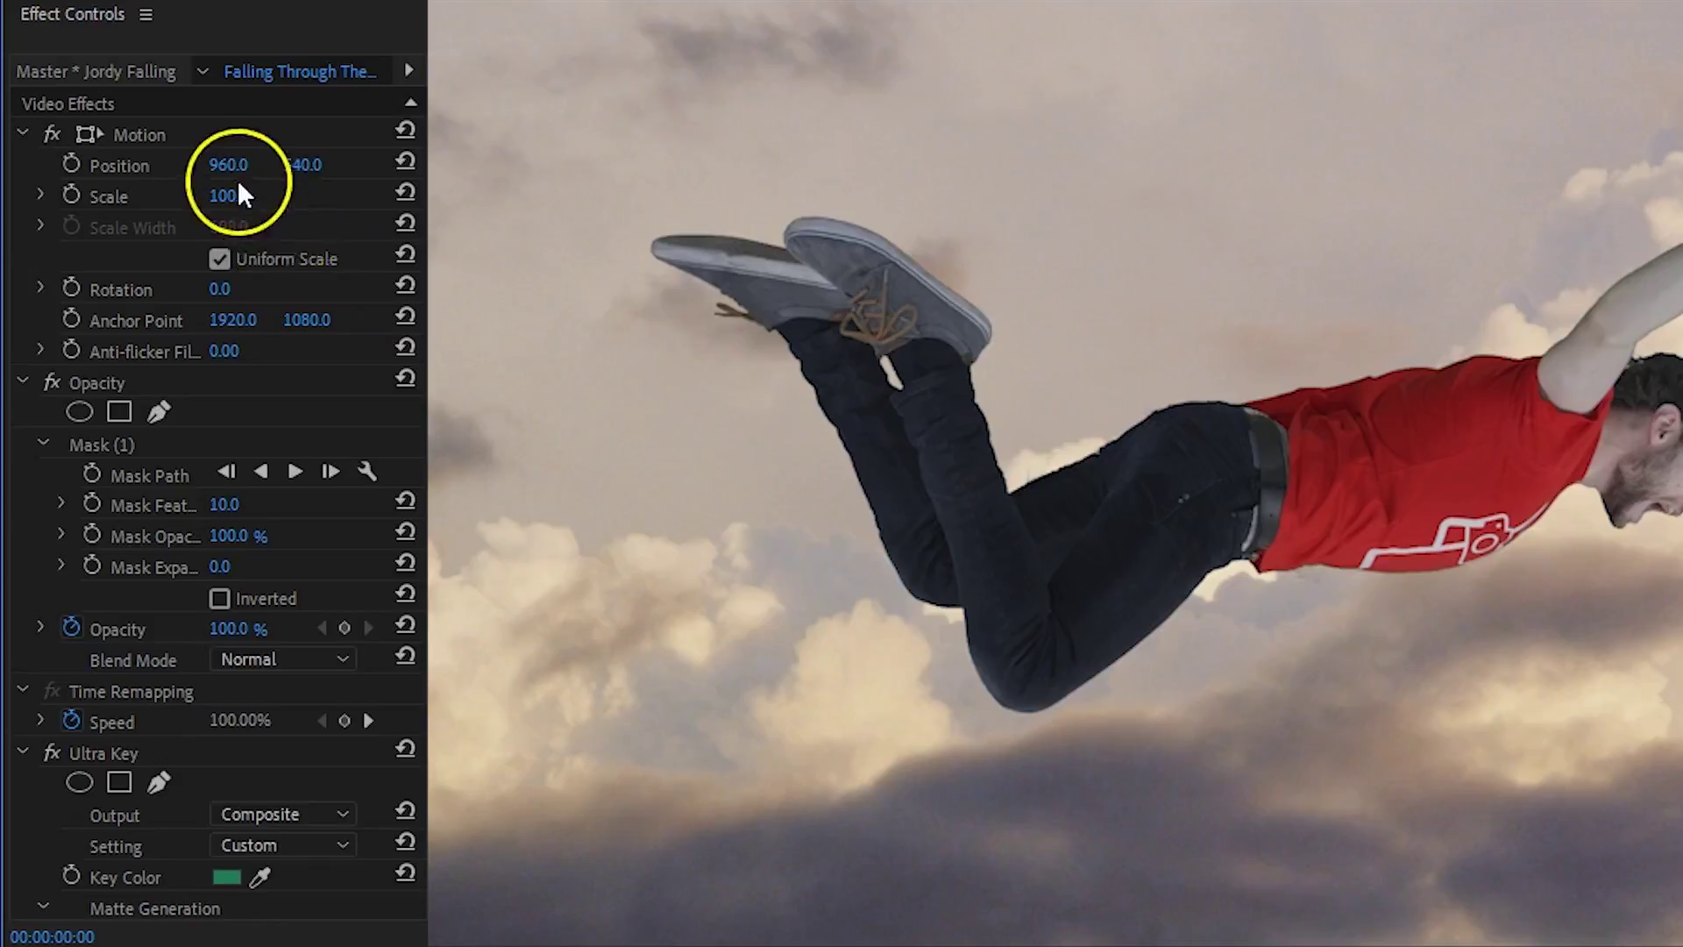
Shrink the presenter to Scale 46 and rotate him 12 degrees.
{"action": "left_click_drag", "start_coordinate": [226, 194], "coordinate": [150, 248]}
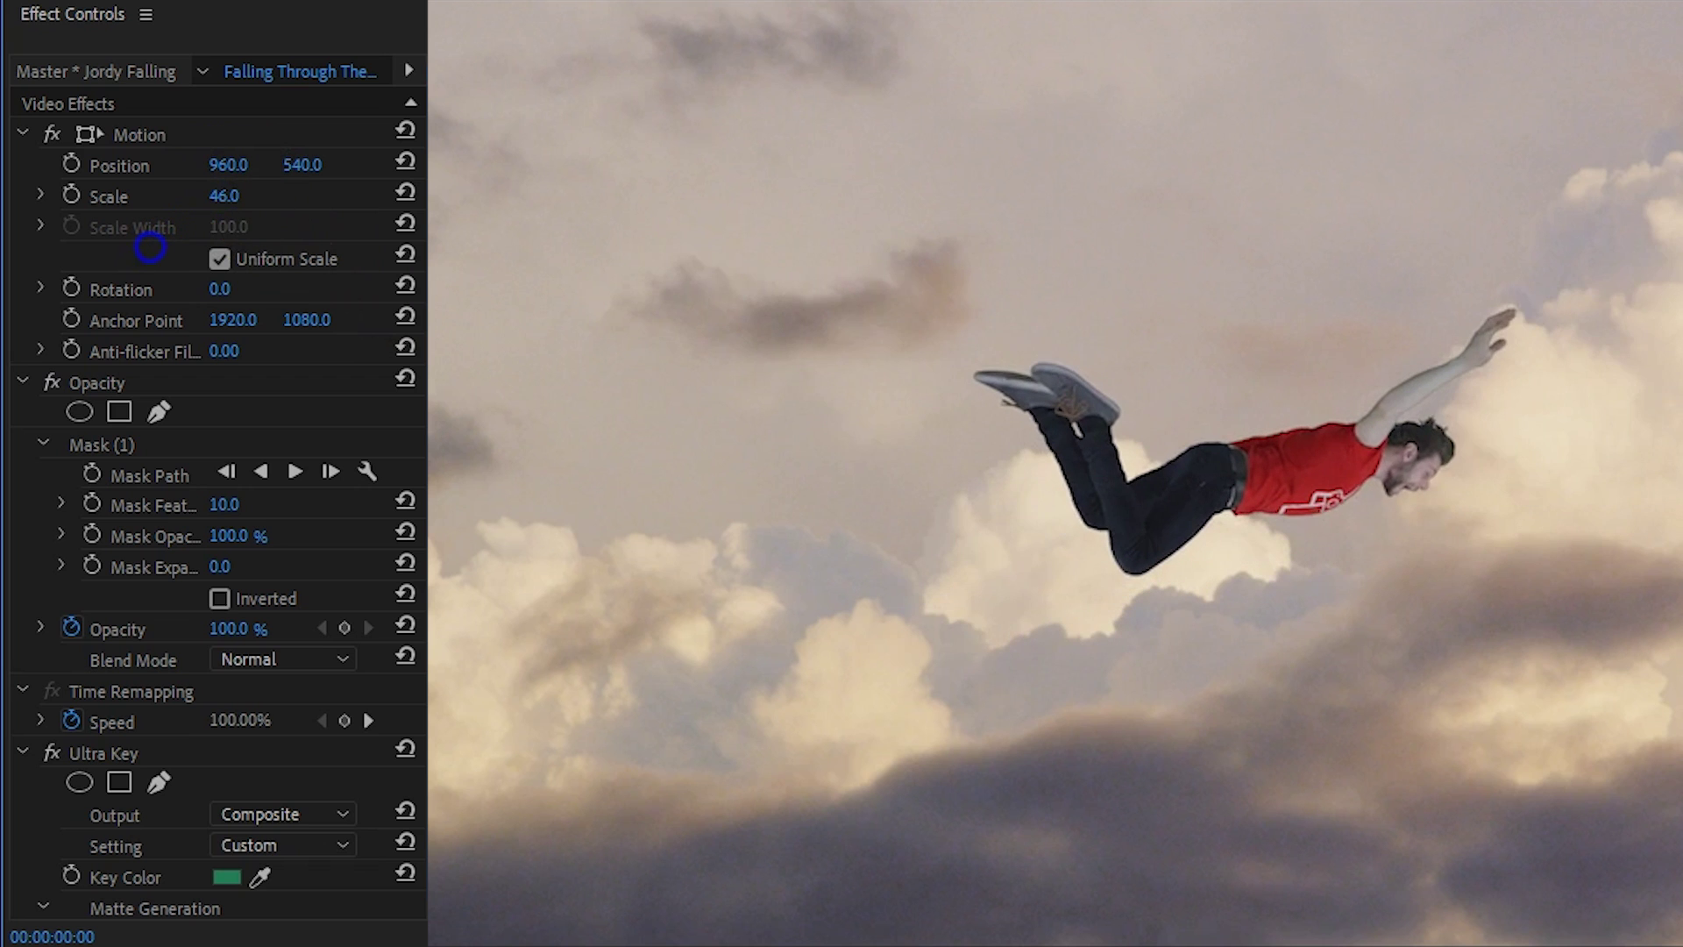
{"action": "left_click_drag", "start_coordinate": [226, 289], "coordinate": [262, 279]}
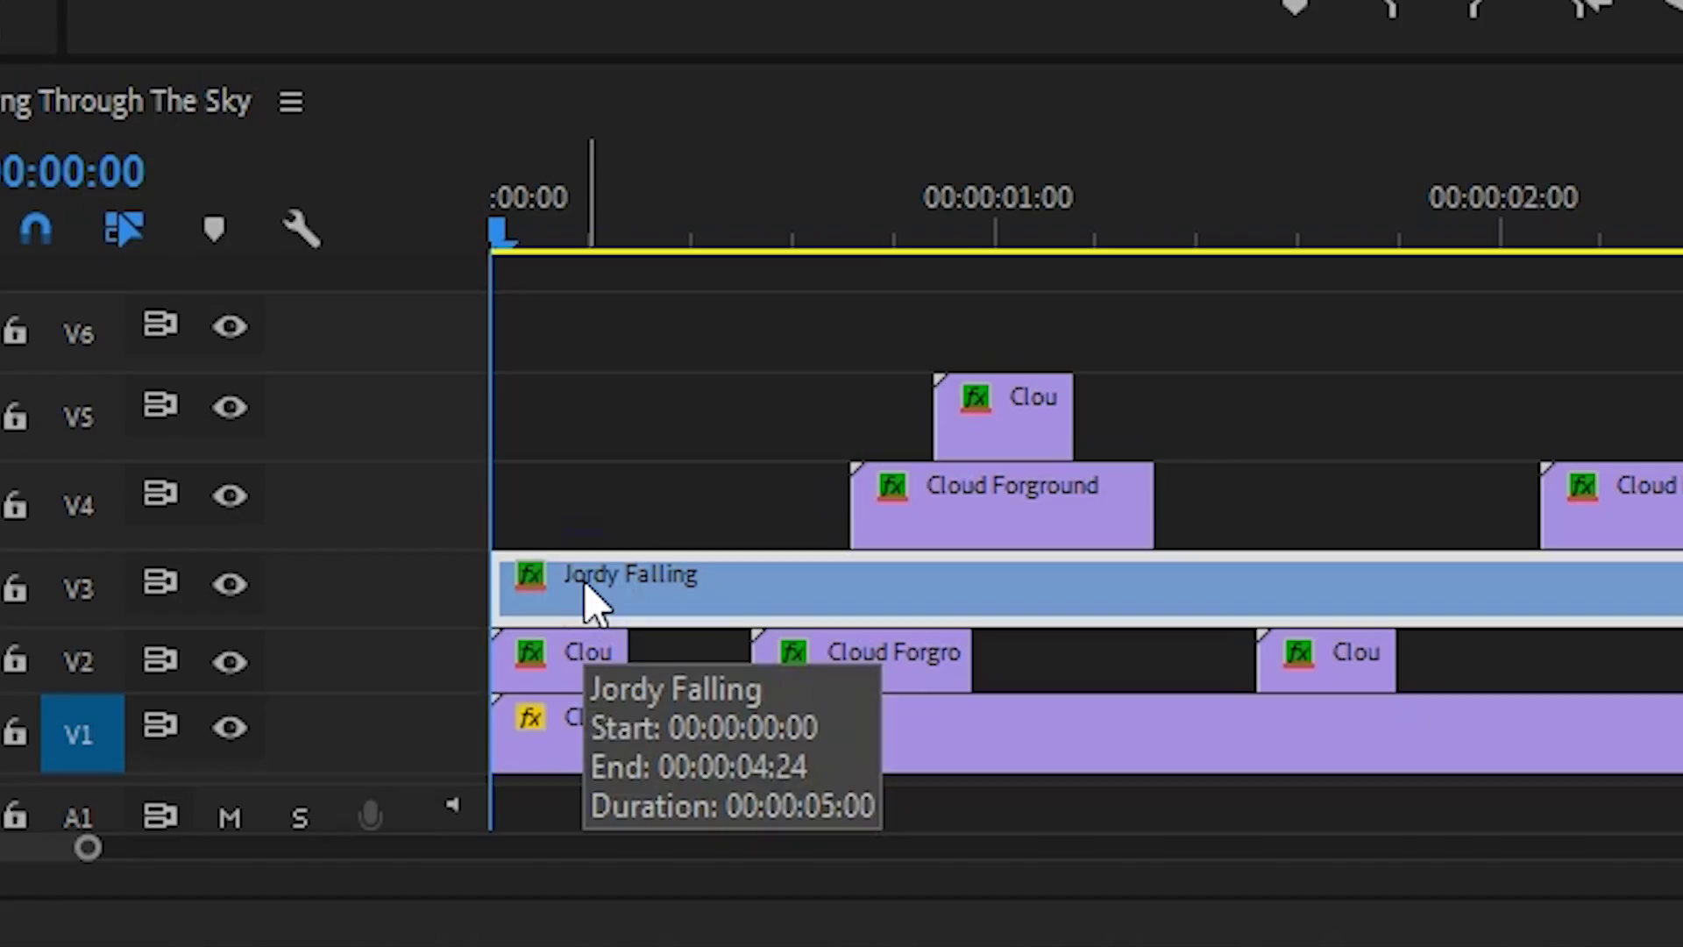
{"action": "left_click", "coordinate": [175, 200]}
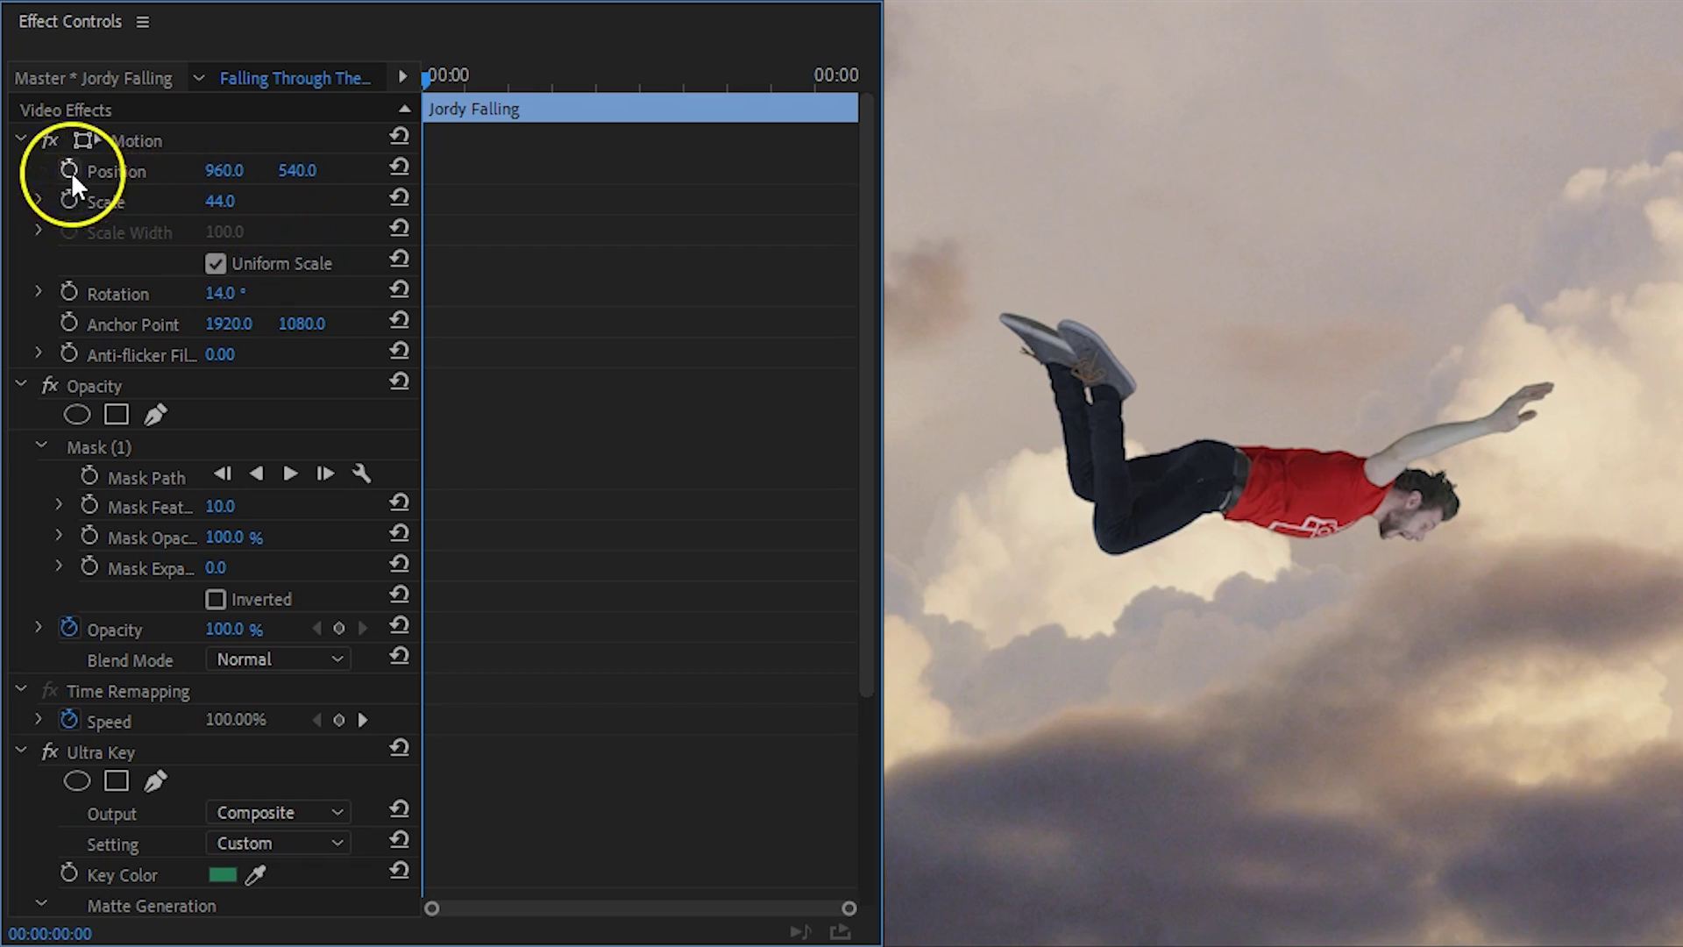
Keyframe the presenter's Position, starting at Y 499 and changing it at a later frame.
{"action": "left_click", "coordinate": [71, 170]}
{"action": "left_click_drag", "start_coordinate": [297, 170], "coordinate": [300, 170]}
{"action": "left_click_drag", "start_coordinate": [426, 79], "coordinate": [513, 79]}
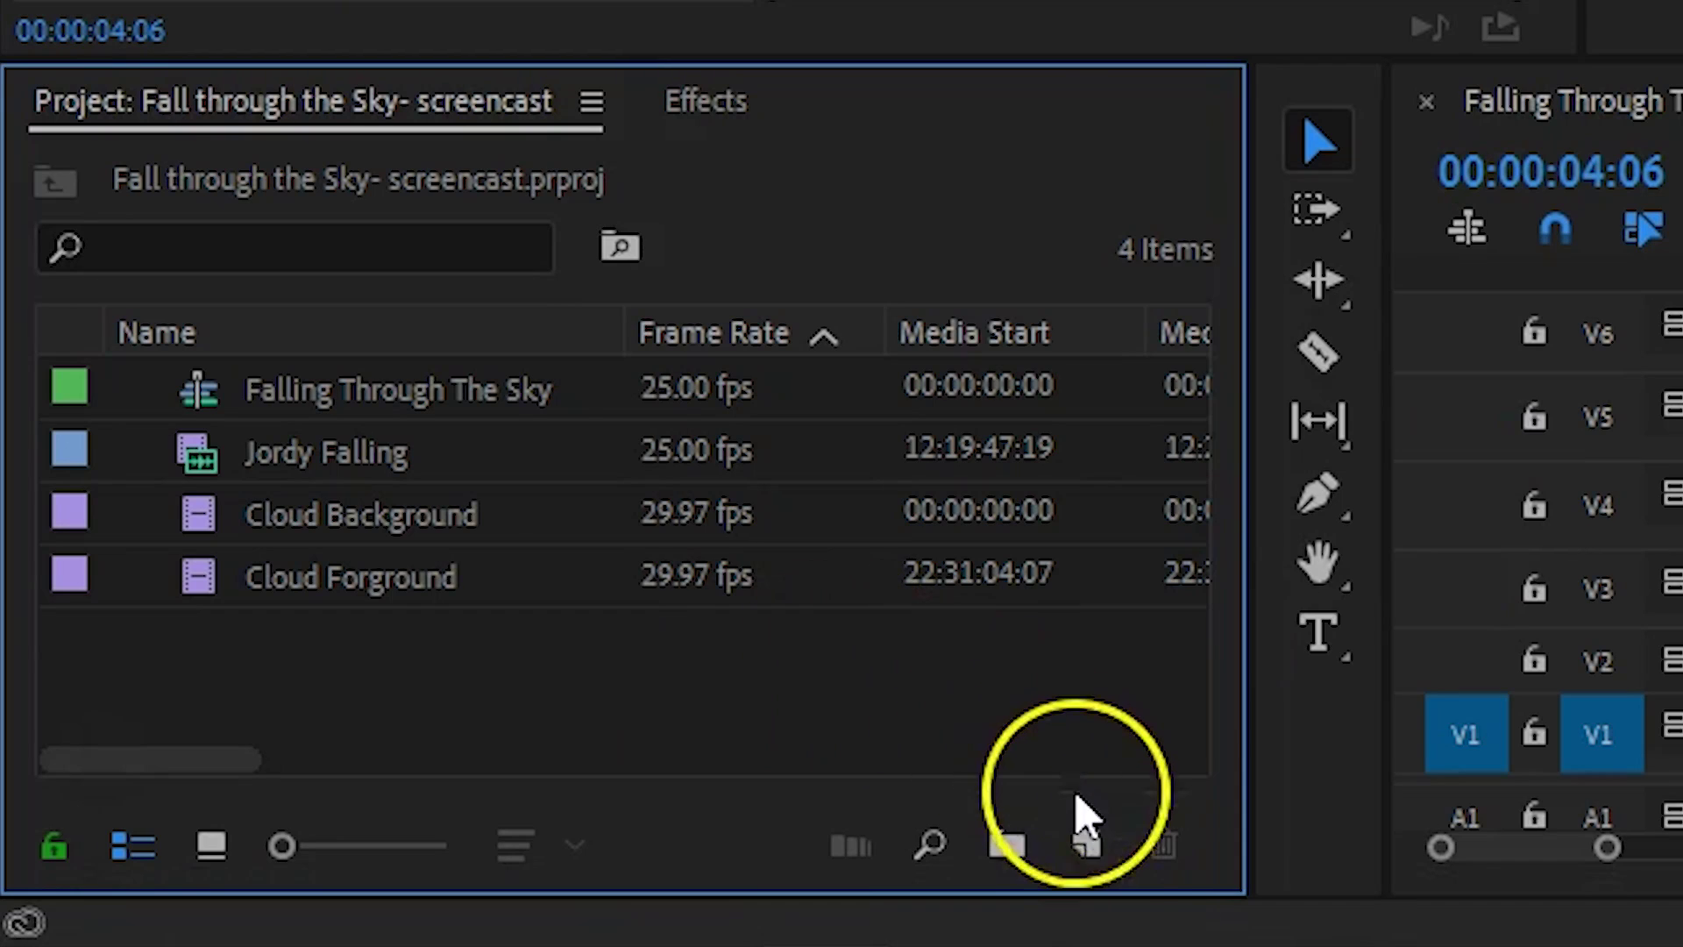
Create a new Adjustment Layer and place it on V6 from the sequence start.
{"action": "left_click", "coordinate": [1094, 844]}
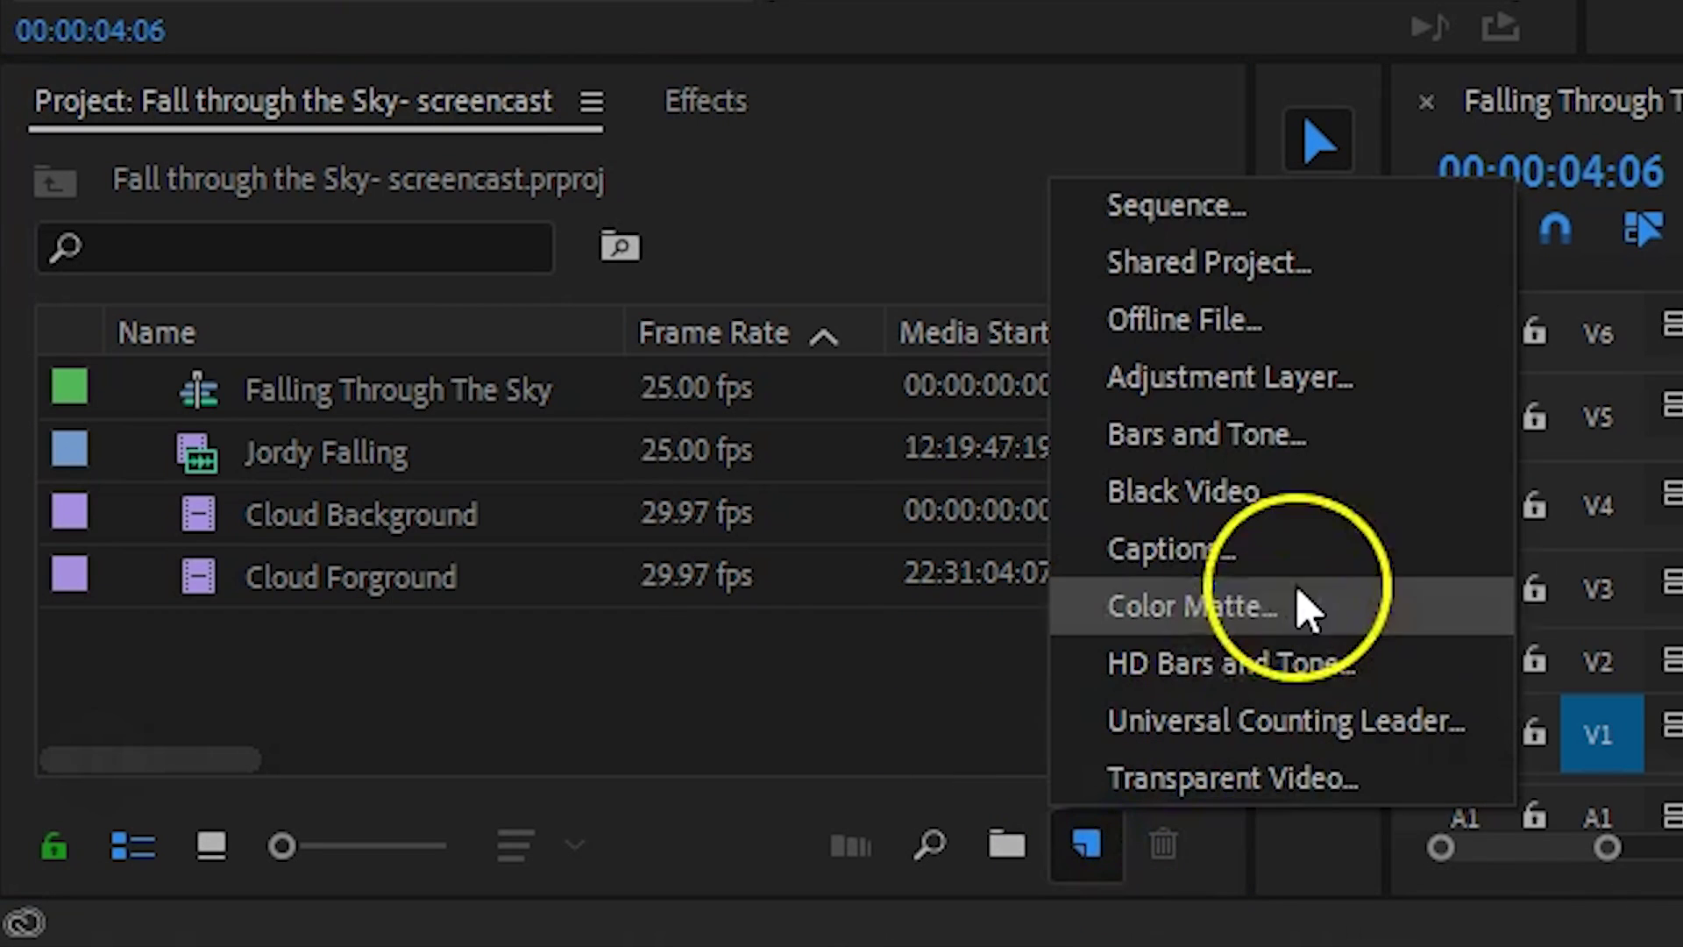
{"action": "left_click", "coordinate": [1175, 378]}
{"action": "left_click_drag", "start_coordinate": [662, 390], "coordinate": [1682, 351]}
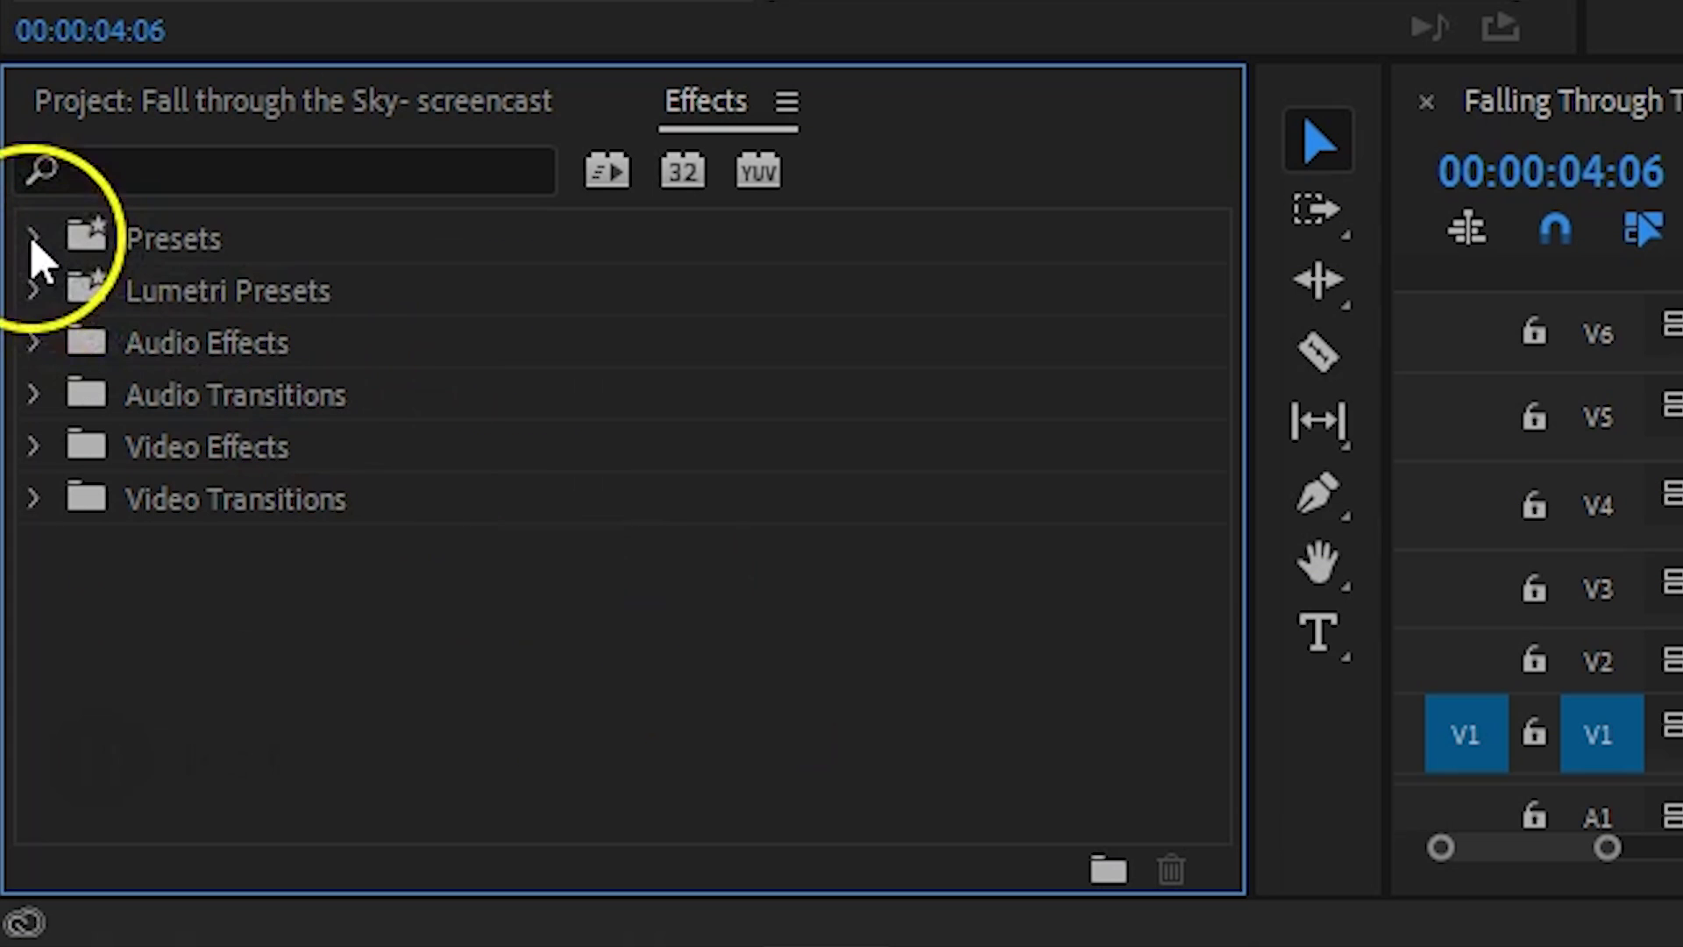
Reveal the ULTIMATE EARTHQUAKE presets in Effects and browse the Cinecom designer packs page.
{"action": "left_click", "coordinate": [34, 244]}
{"action": "scroll", "coordinate": [1232, 376], "scroll_direction": "down", "scroll_amount": 3}
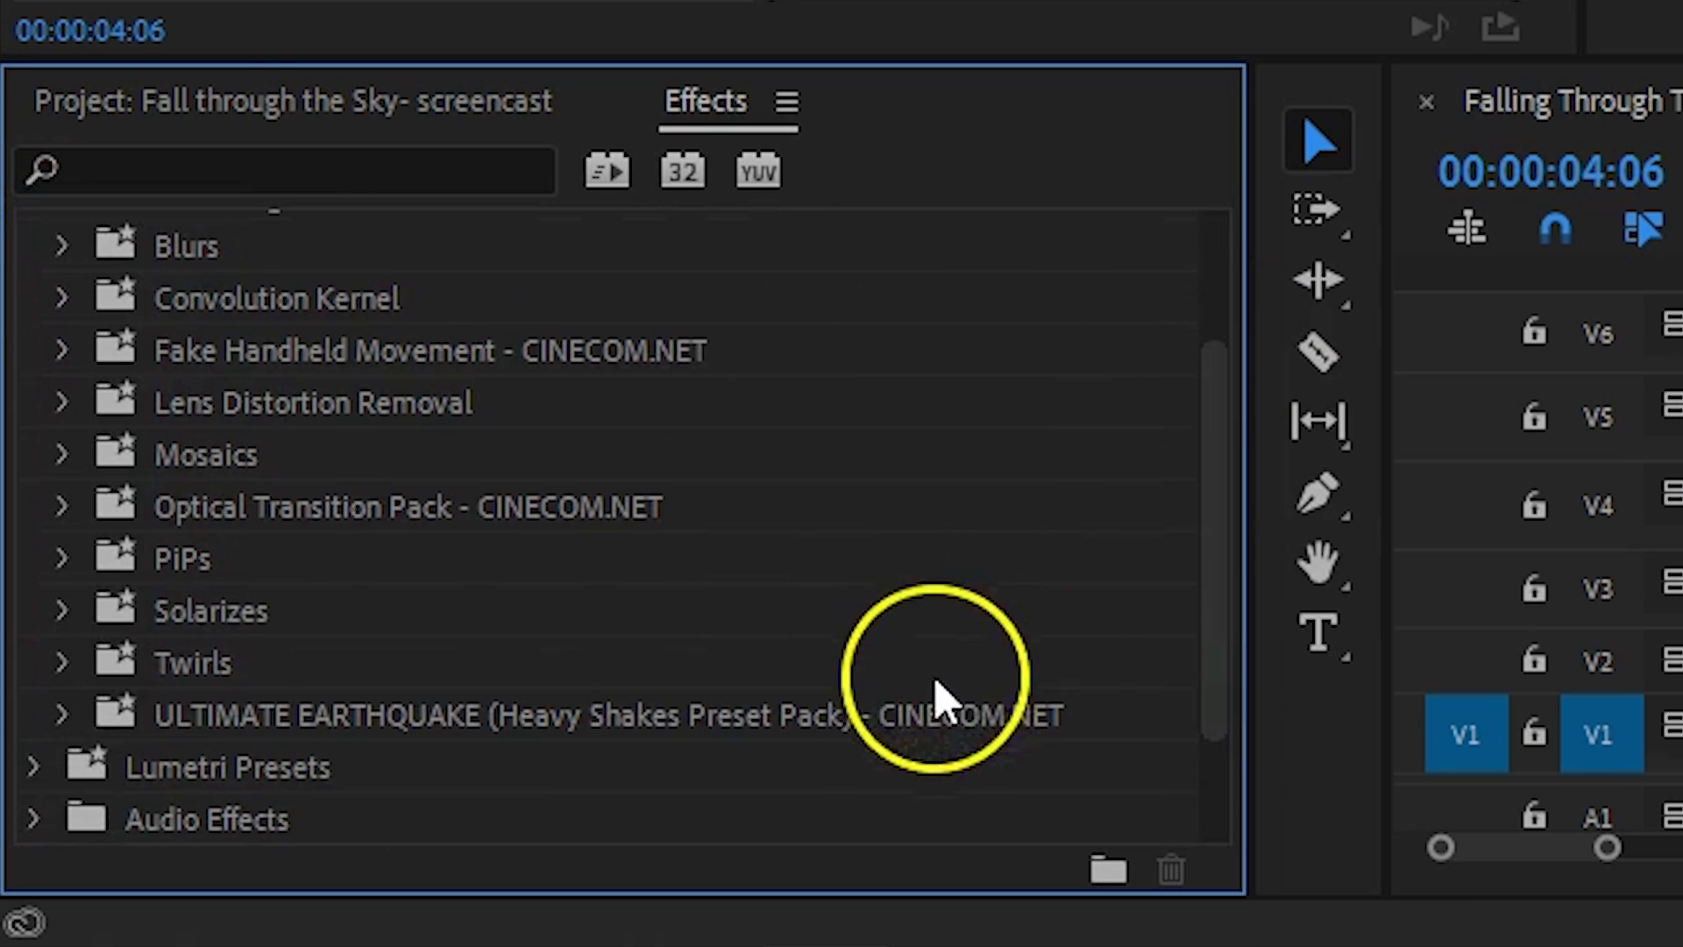
{"action": "left_click", "coordinate": [85, 705]}
{"action": "scroll", "coordinate": [1230, 692], "scroll_direction": "down", "scroll_amount": 3}
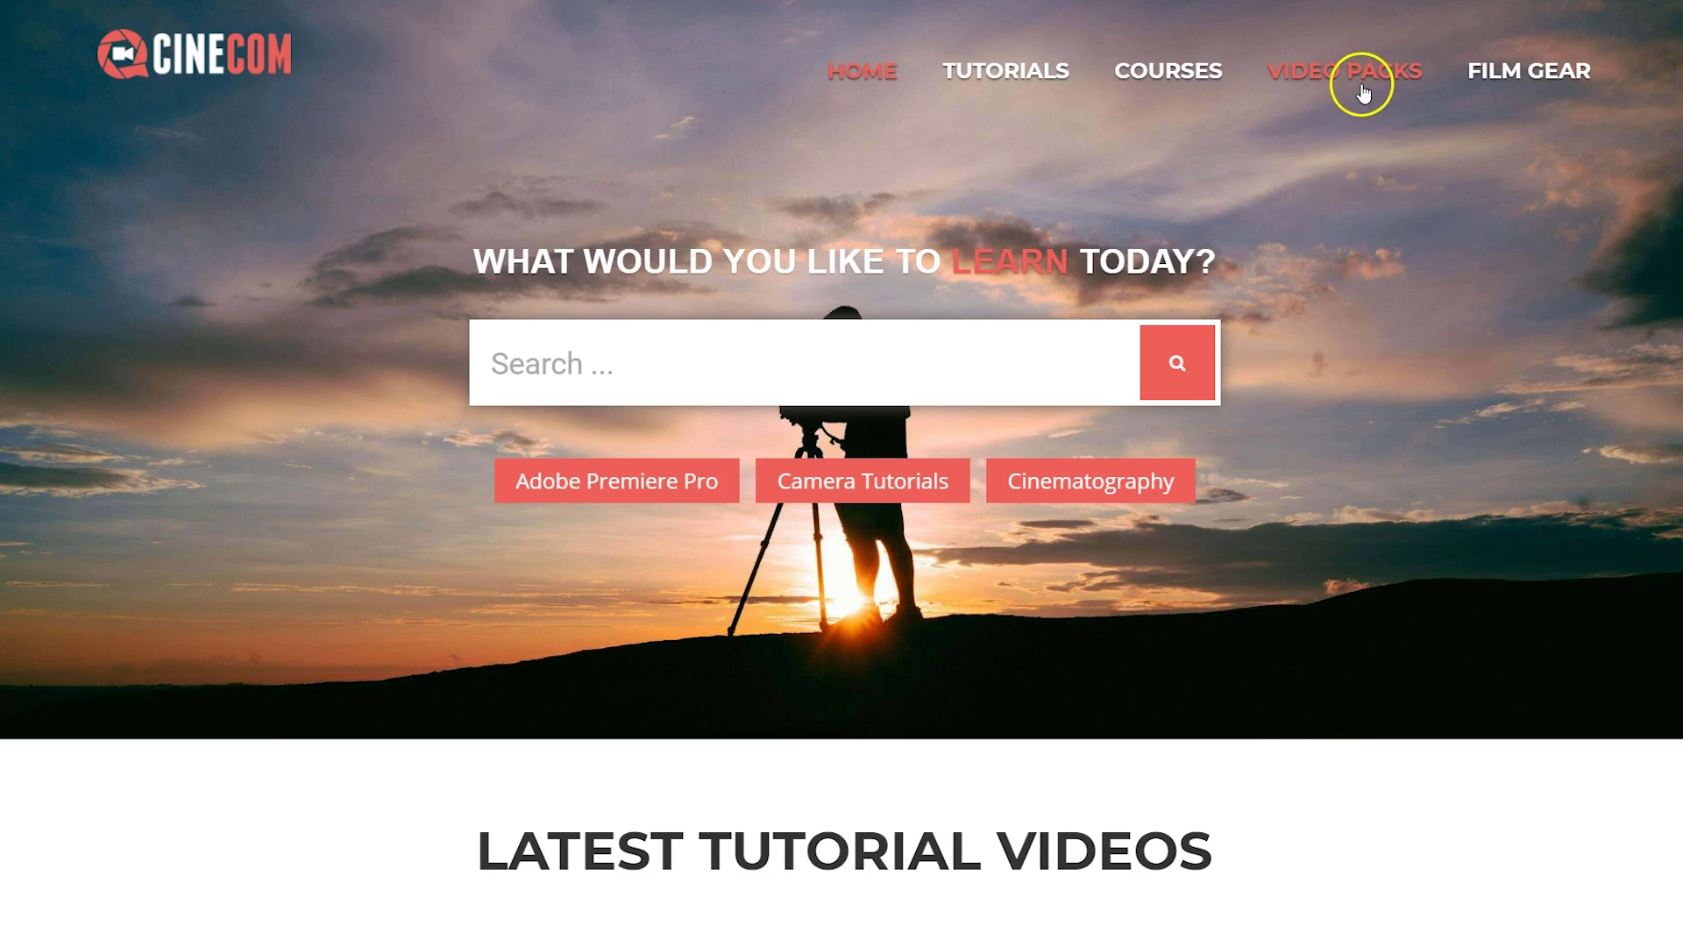
{"action": "left_click", "coordinate": [1354, 72]}
{"action": "scroll", "coordinate": [1587, 272], "scroll_direction": "down", "scroll_amount": 7}
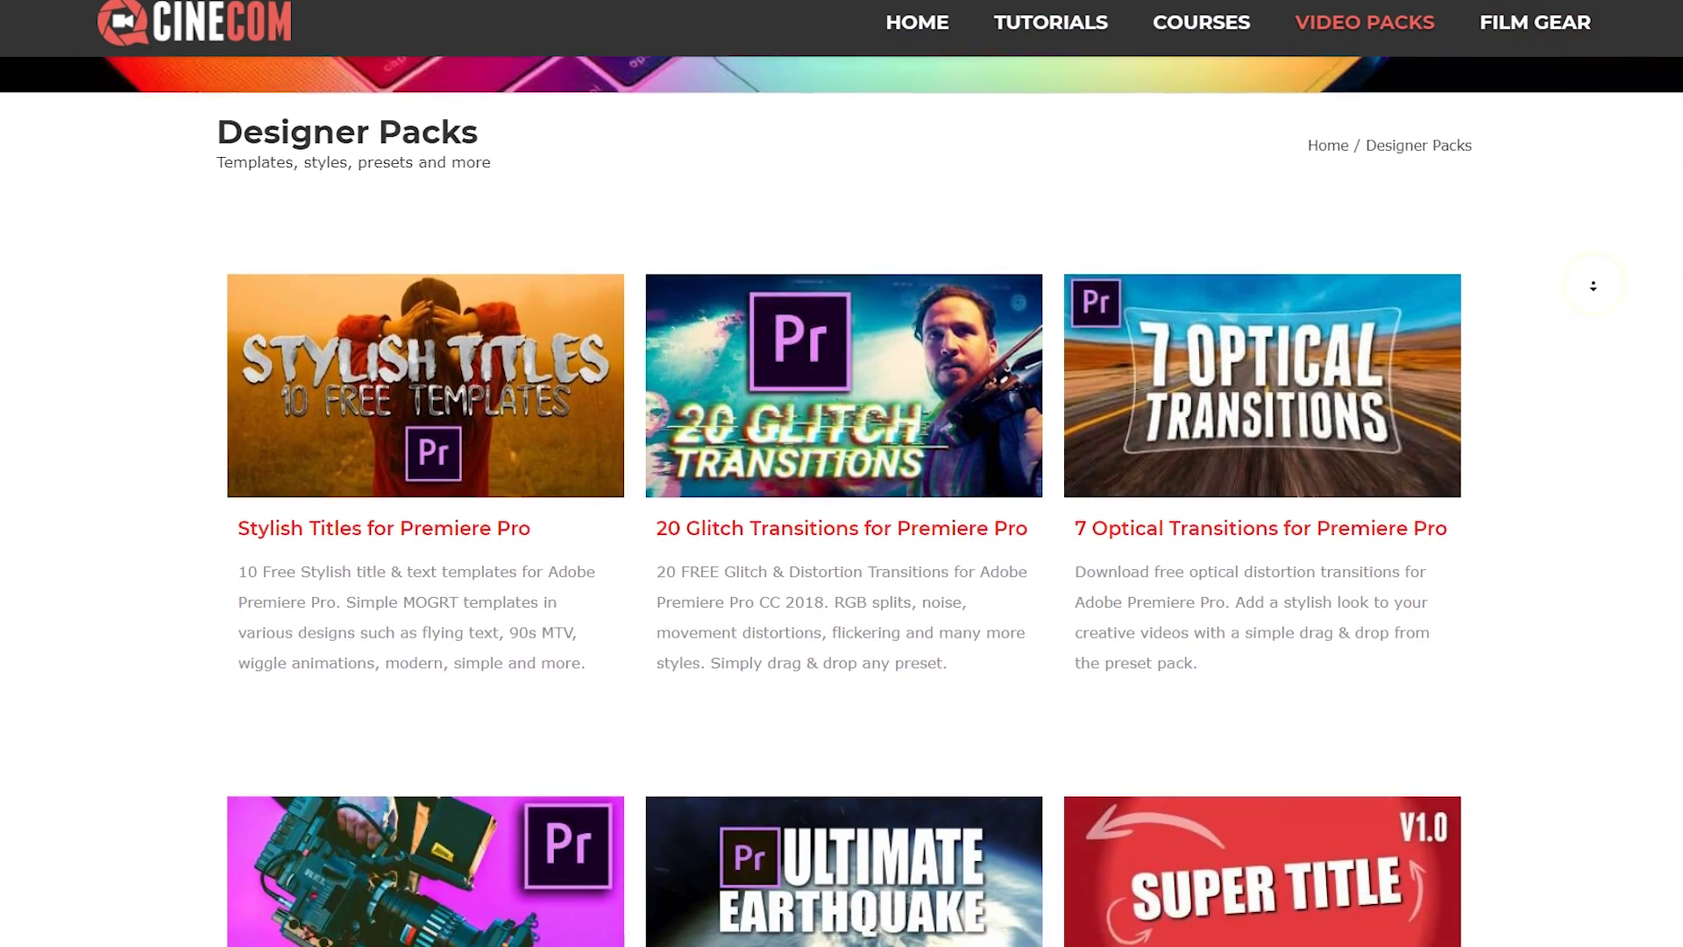
Apply the B - GENTLE SHAKE preset to the adjustment layer.
{"action": "scroll", "coordinate": [1593, 285], "scroll_direction": "down", "scroll_amount": 1}
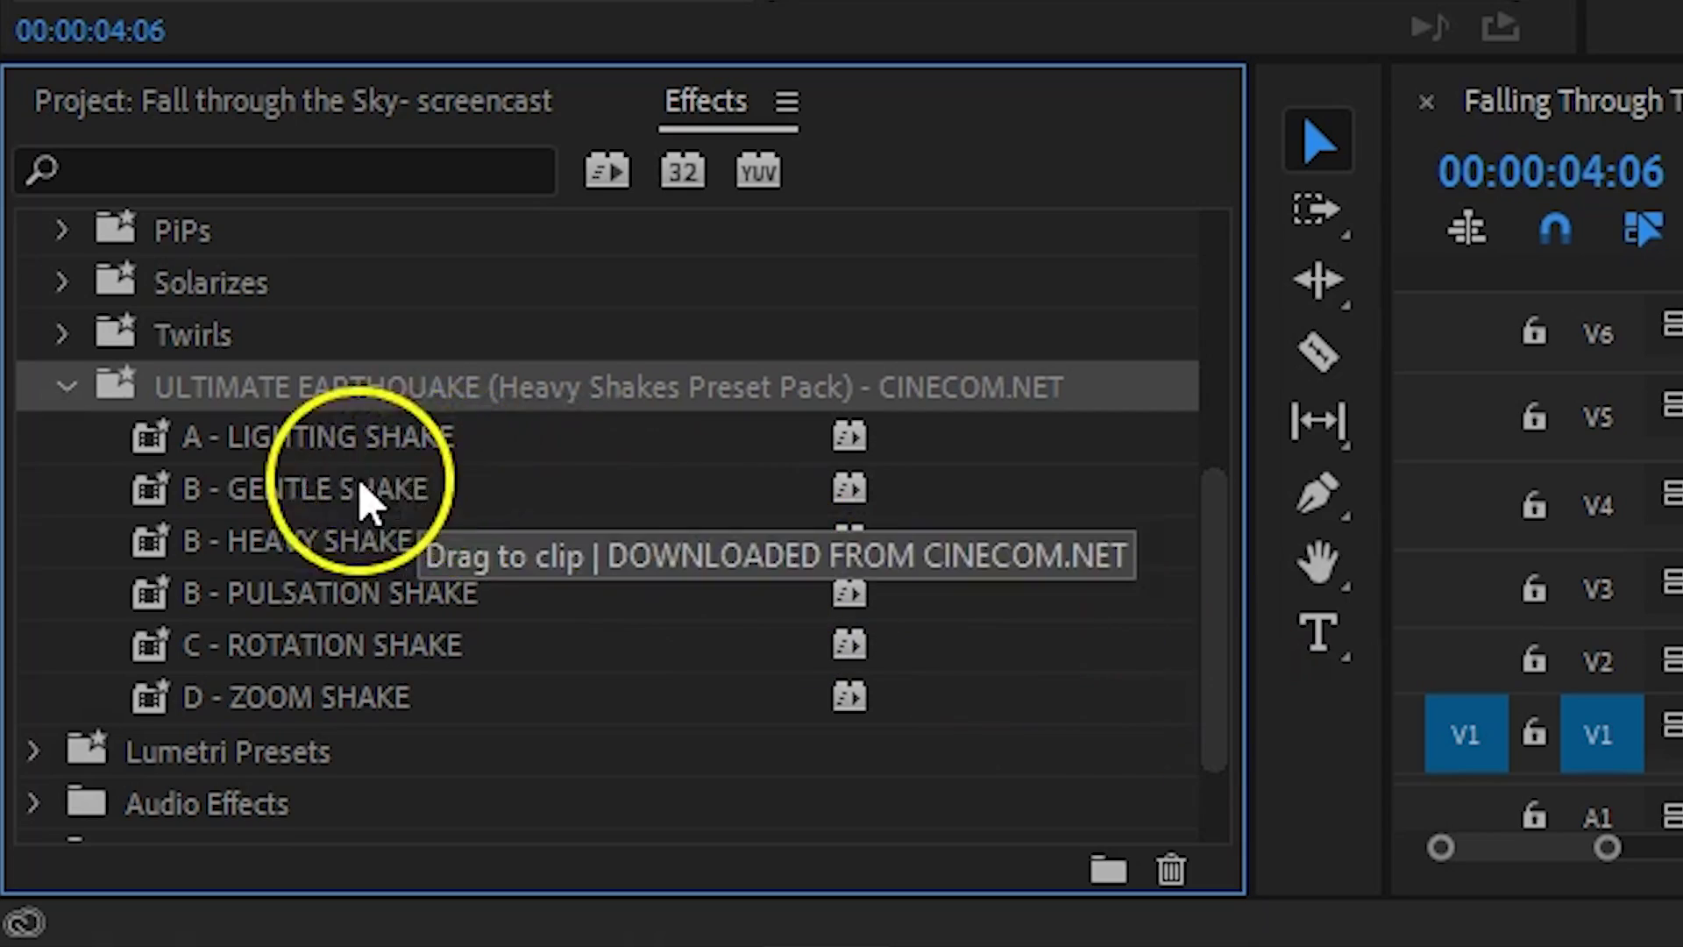
{"action": "left_click_drag", "start_coordinate": [364, 500], "coordinate": [634, 355]}
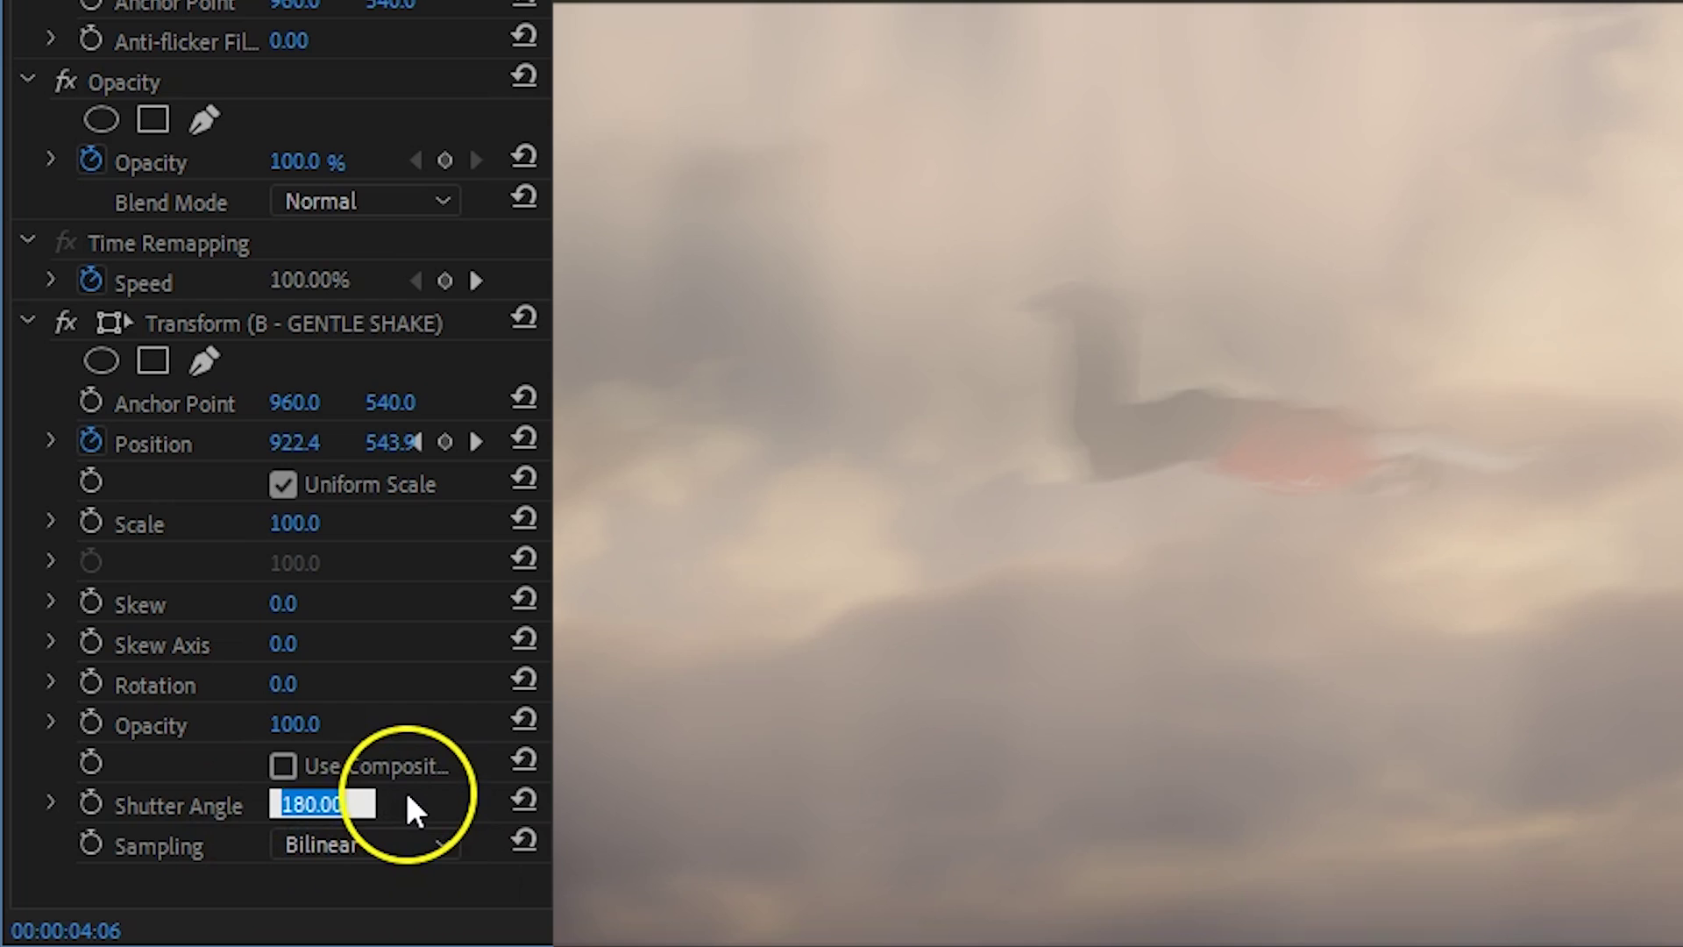
Lower the GENTLE SHAKE Transform's Shutter Angle from 180 to 60.
{"action": "type", "text": "60"}
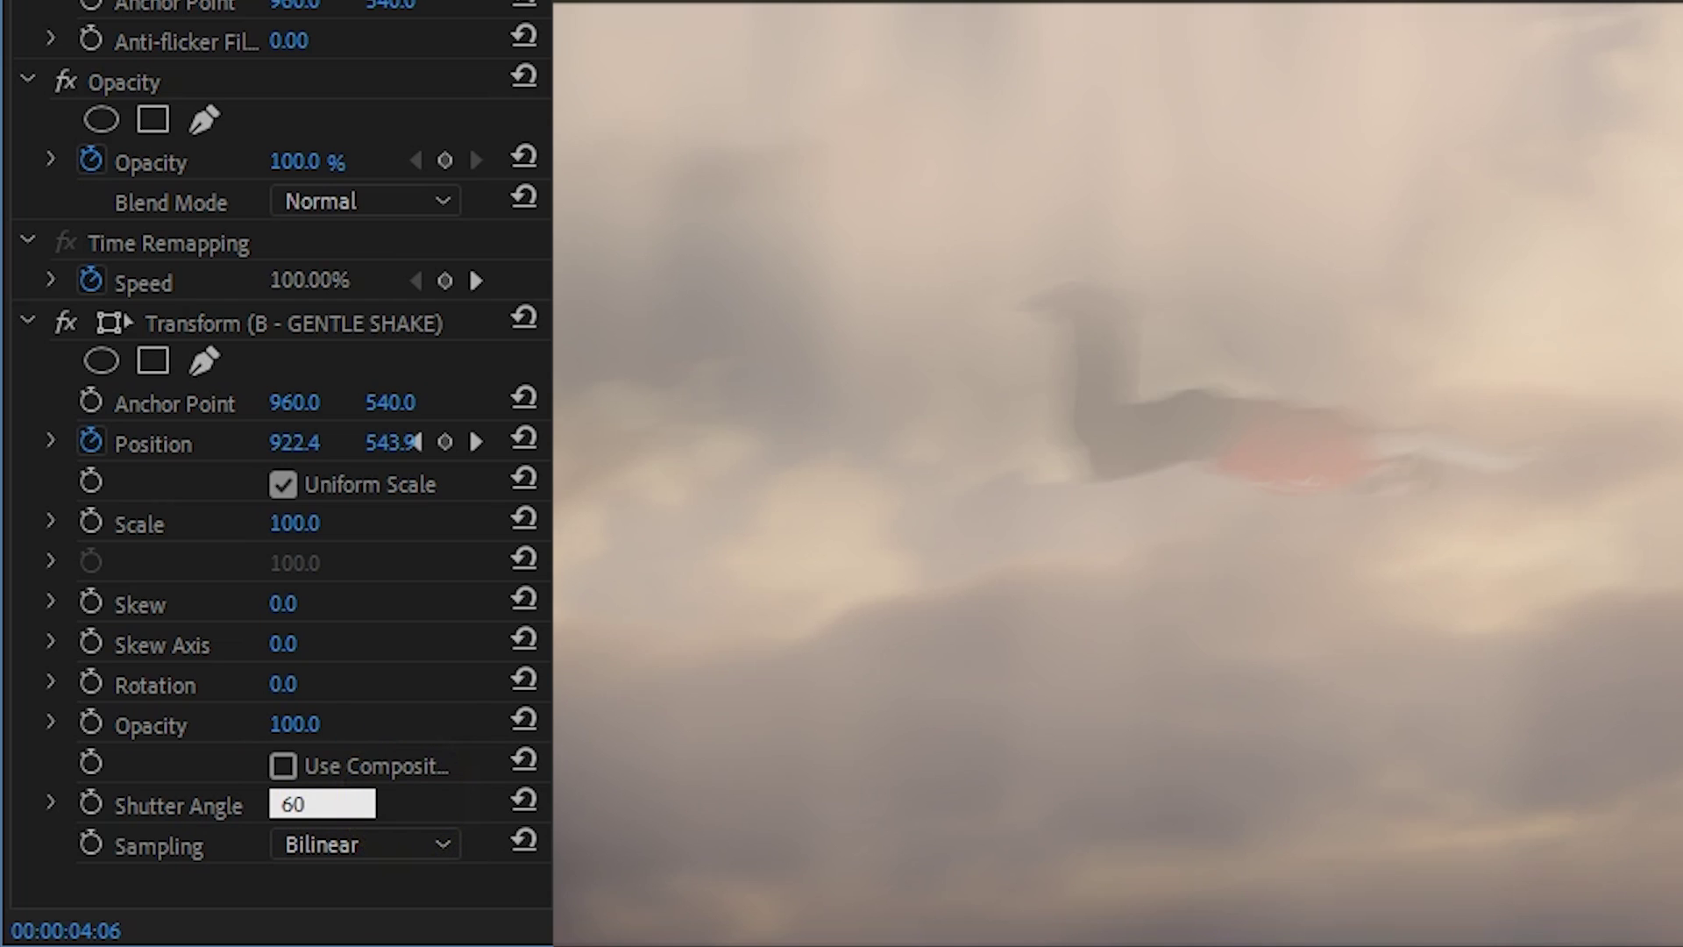
{"action": "key", "text": "Return"}
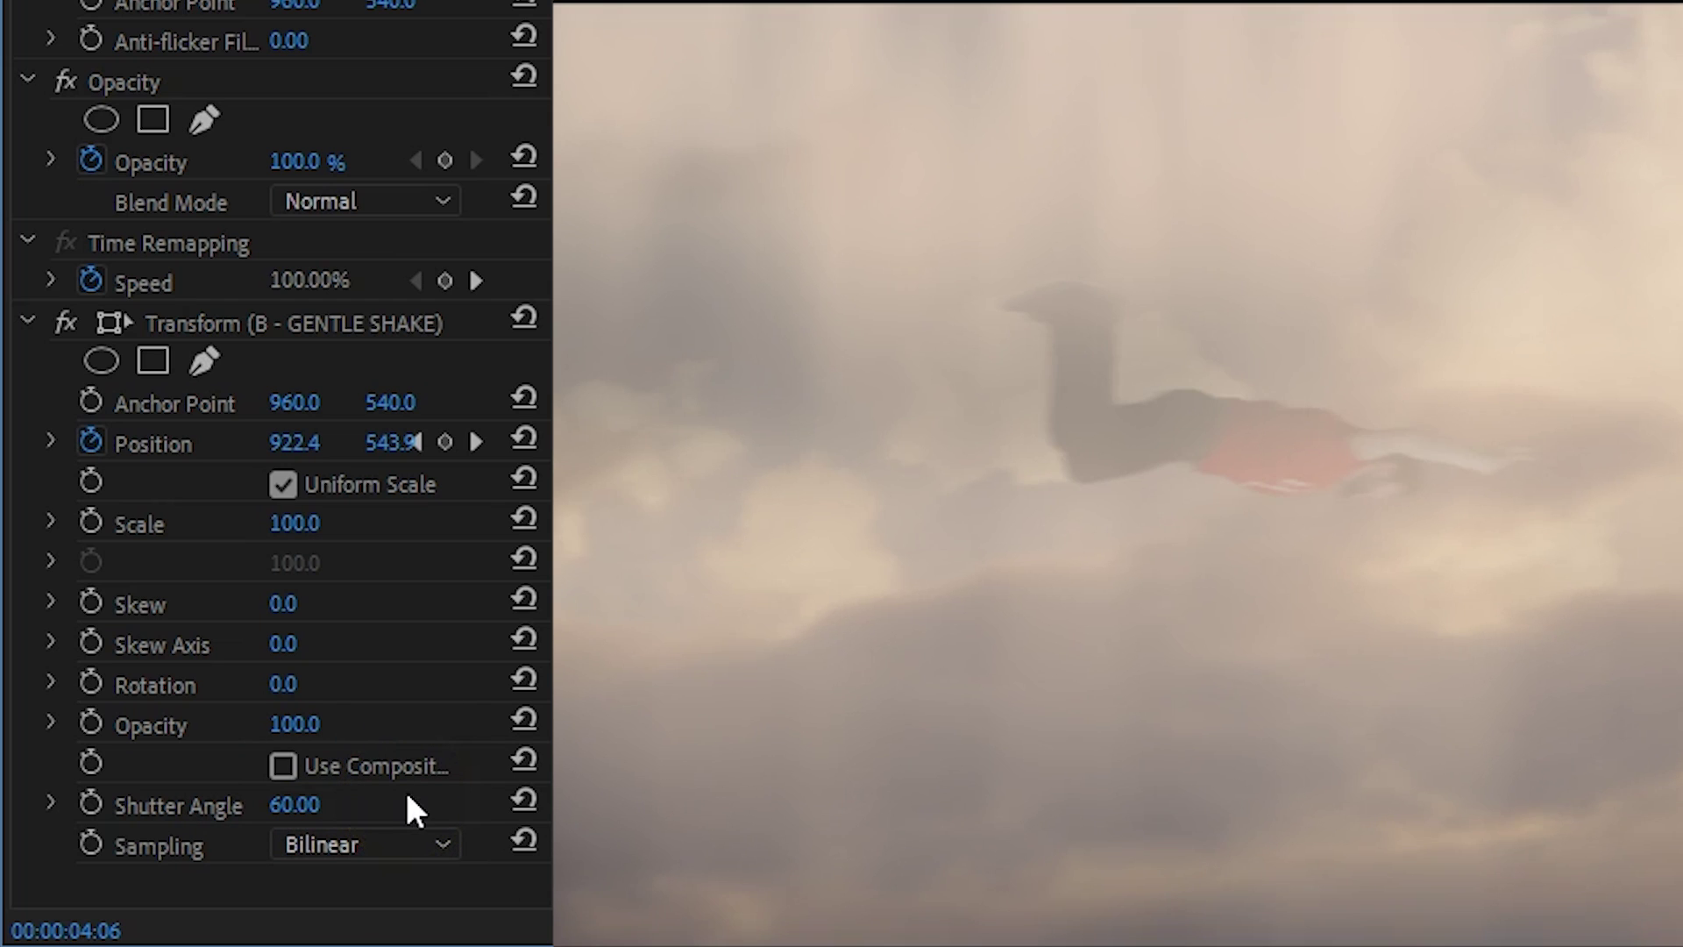